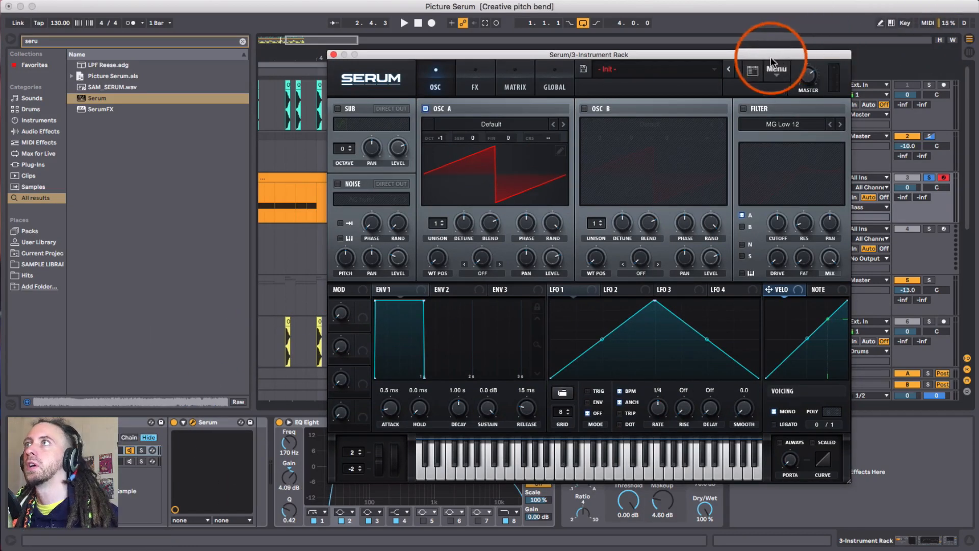
# - Reposition the Serum window and bring up the Finder window showing the SERUM IMAGES folder
pyautogui.moveTo(770, 57); pyautogui.dragTo(725, 42)
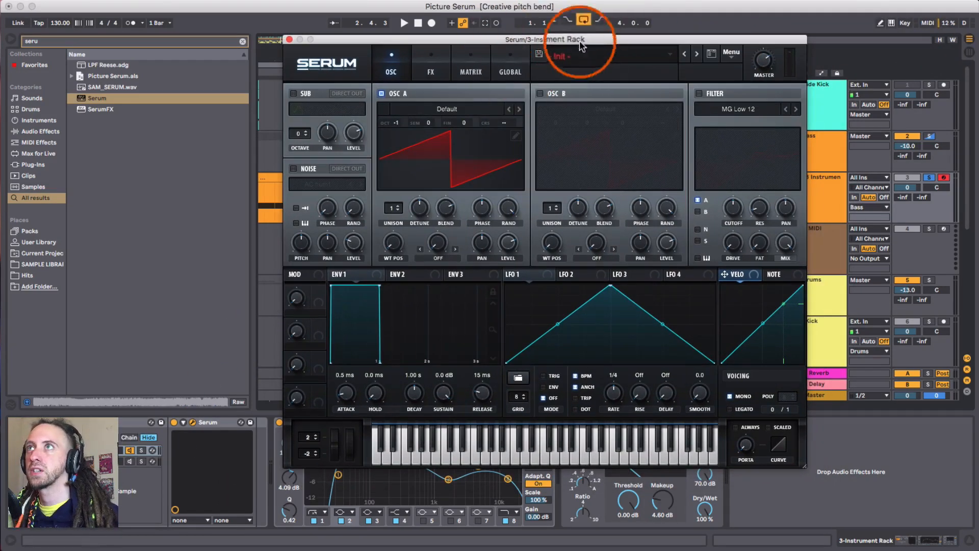
pyautogui.press('super+Tab')
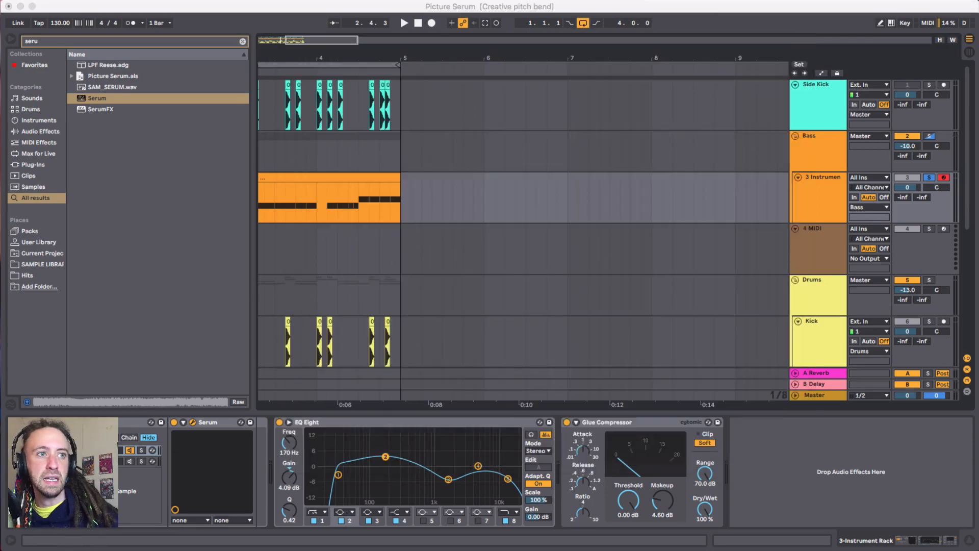
pyautogui.moveTo(542, 43); pyautogui.dragTo(607, 101)
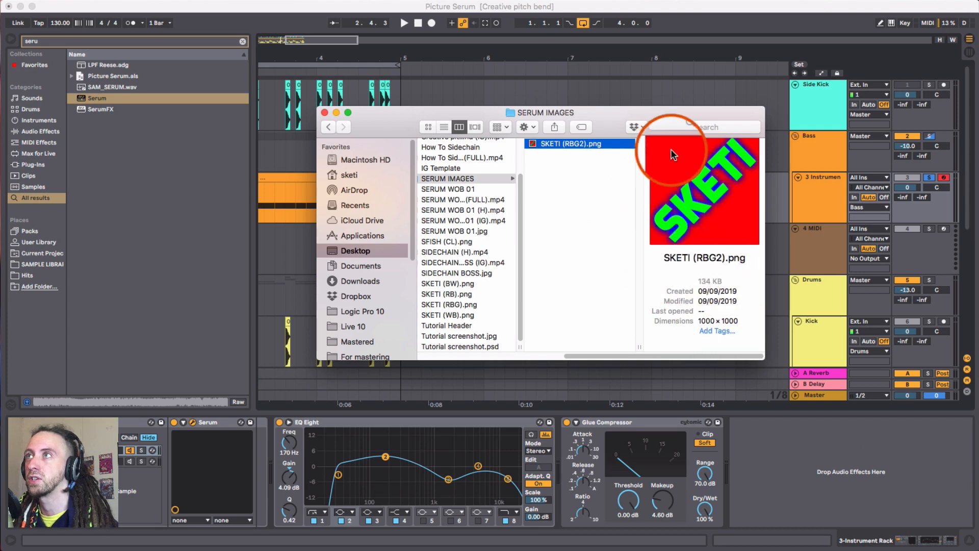
pyautogui.scroll(2, 714, 301)
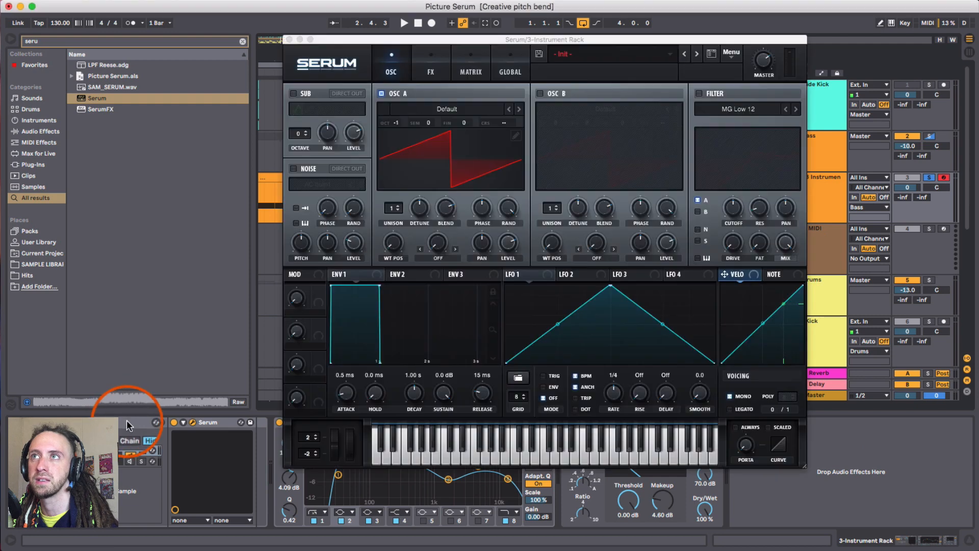
# - Return to the Serum plugin and switch Oscillator A's waveform display to the 3D wavetable view
pyautogui.click(130, 418)
pyautogui.moveTo(421, 164); pyautogui.dragTo(418, 166)
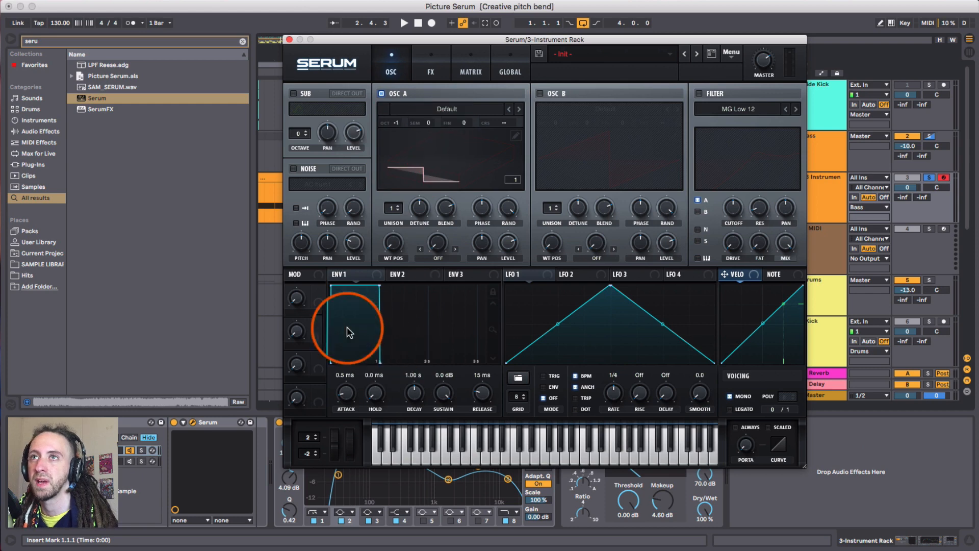
# - Switch to Finder and preview the image SKETI (RBG2).png at full size
pyautogui.press('super+Tab')
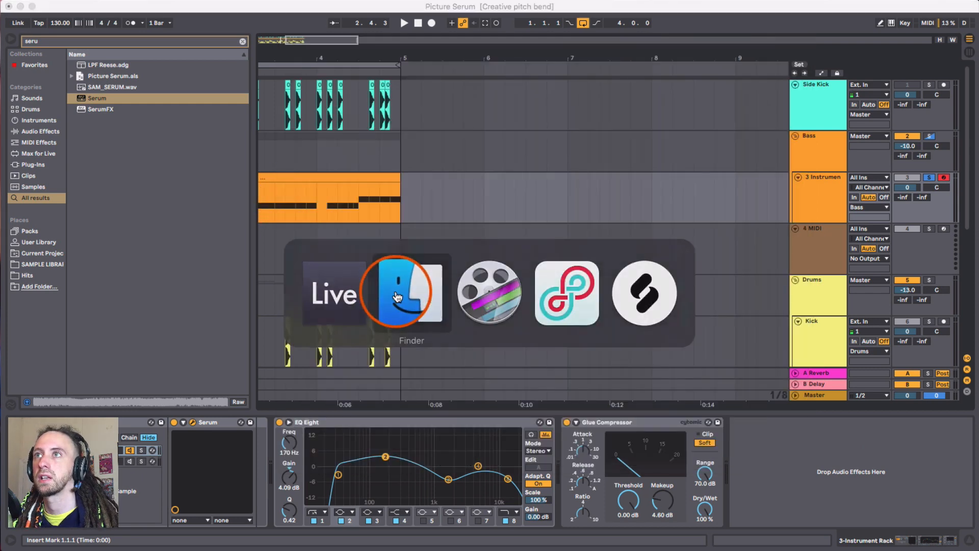
pyautogui.press('space')
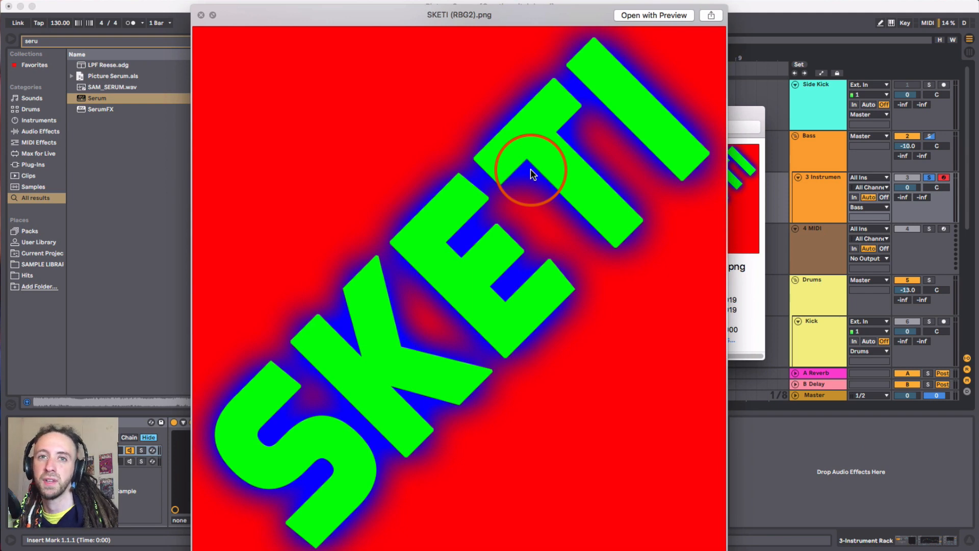
pyautogui.press('space')
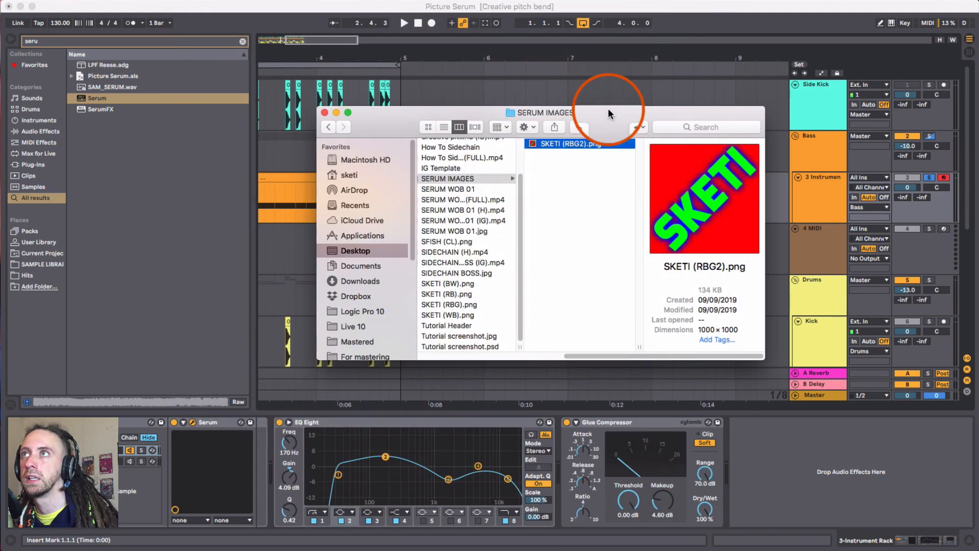
# - Load the image SKETI (RBG2).png from Finder into Serum's Oscillator A as a wavetable
pyautogui.moveTo(608, 111); pyautogui.dragTo(182, 234)
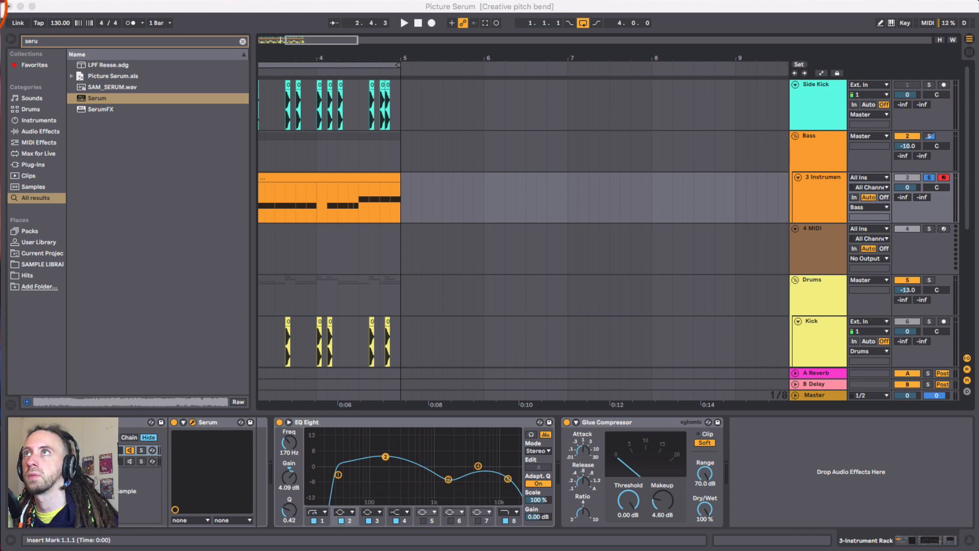
pyautogui.click(535, 7)
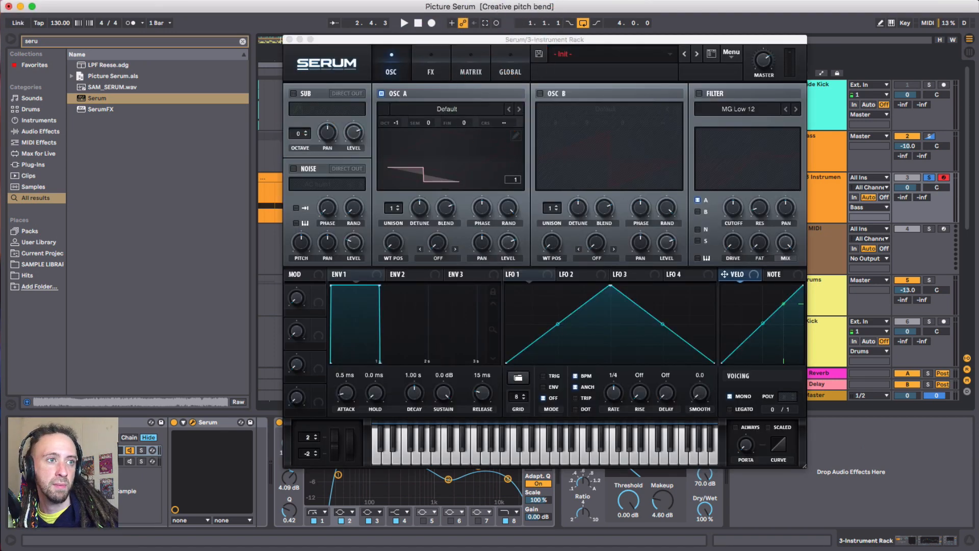
pyautogui.moveTo(245, 153); pyautogui.dragTo(468, 166)
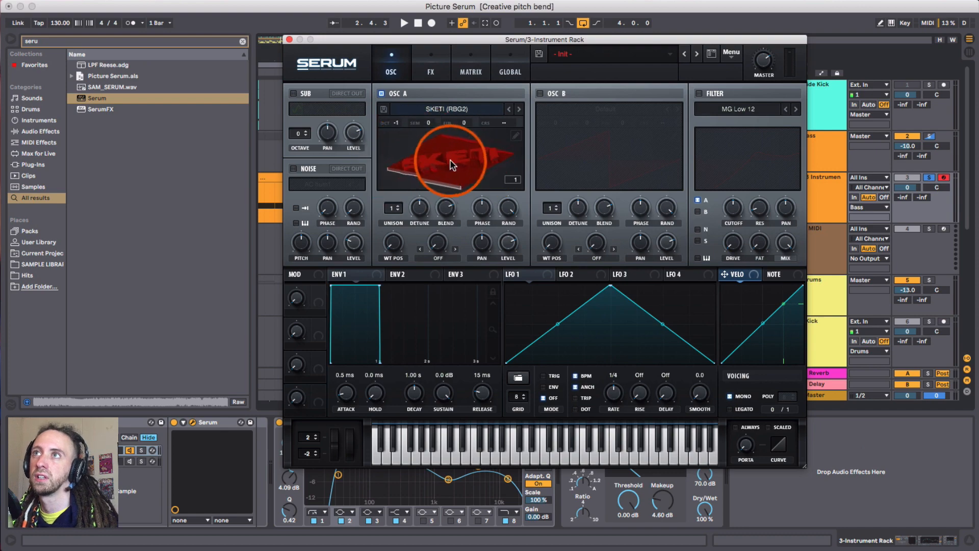
pyautogui.moveTo(1, 102); pyautogui.dragTo(359, 247)
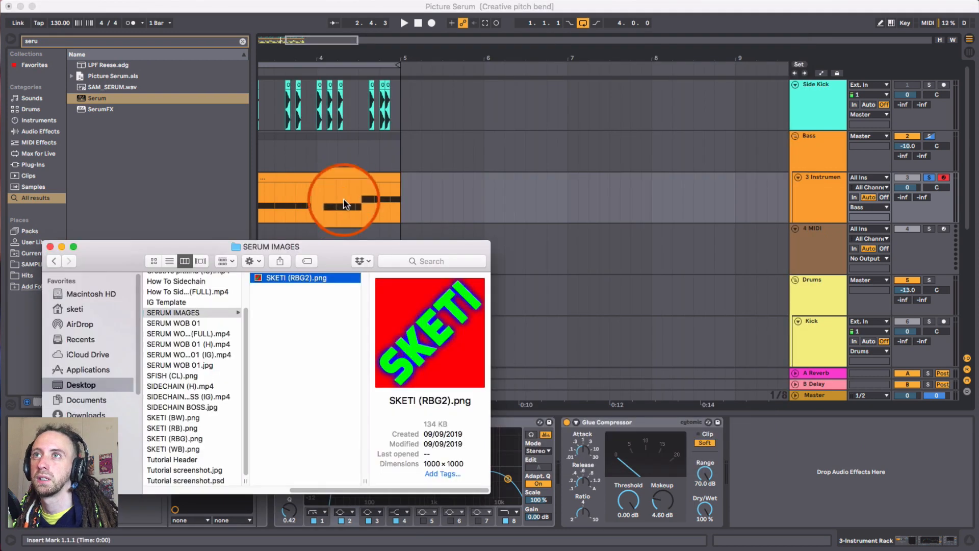
pyautogui.moveTo(344, 198); pyautogui.dragTo(285, 249)
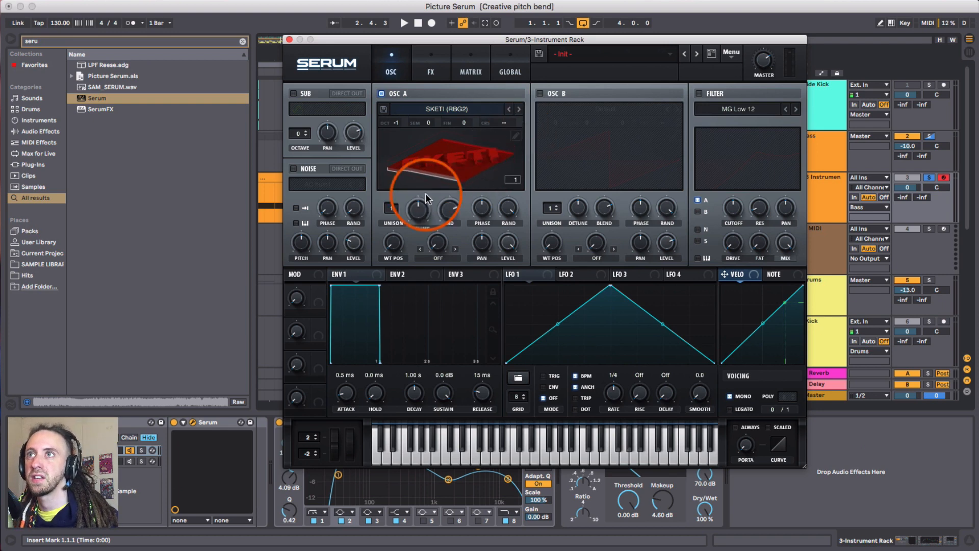
# - Set Oscillator A's wavetable position to 1 and remove the DC offset from the wavetable in the table editor
pyautogui.moveTo(393, 239)
pyautogui.mouseDown()
pyautogui.moveTo(385, 167)
pyautogui.moveTo(389, 240)
pyautogui.mouseUp()
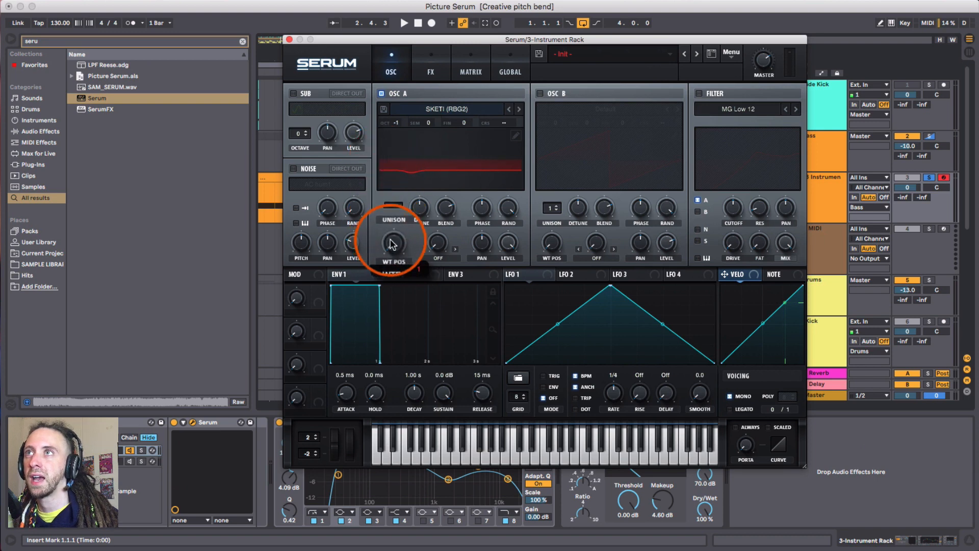
pyautogui.click(514, 135)
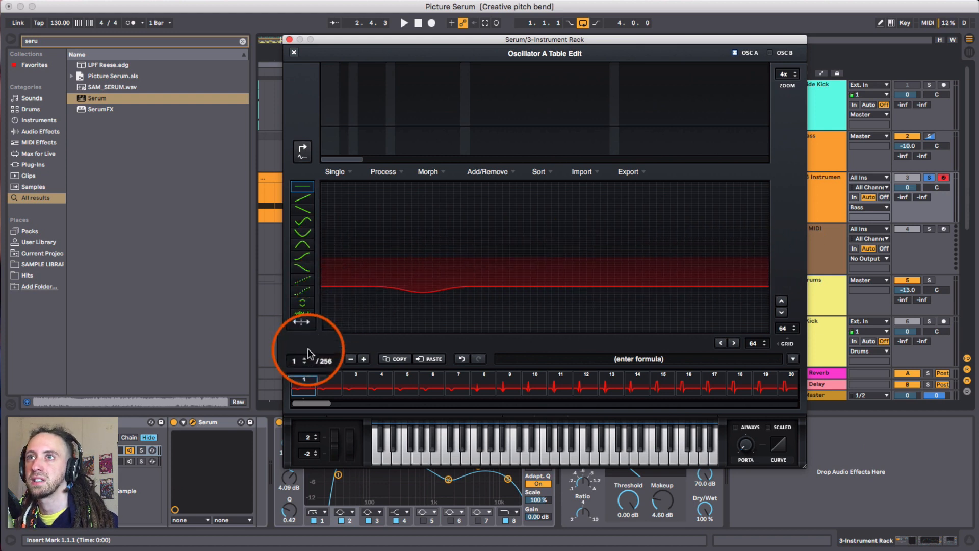
pyautogui.click(399, 173)
pyautogui.click(407, 211)
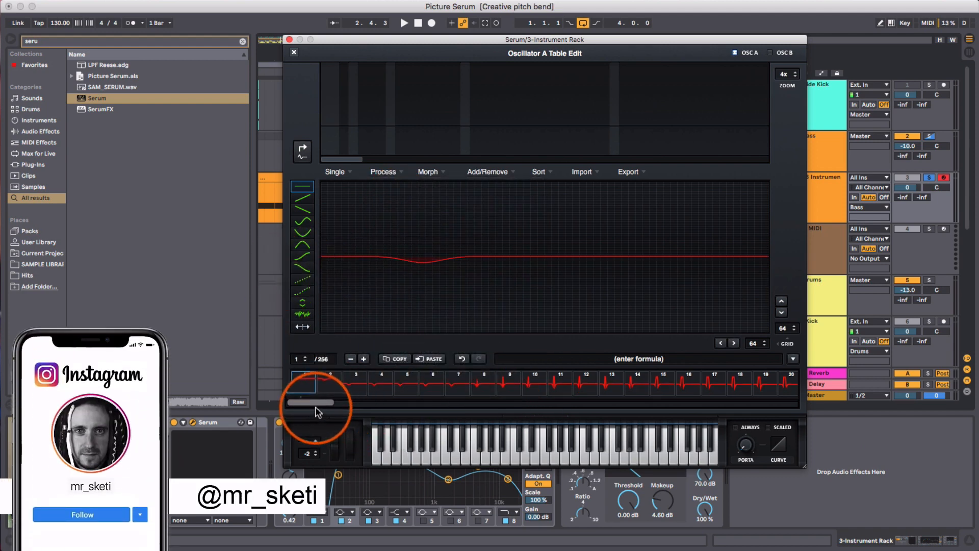
# - Normalize each wavetable frame with separate gain after checking frame 107
pyautogui.moveTo(317, 412); pyautogui.dragTo(506, 406)
pyautogui.click(560, 383)
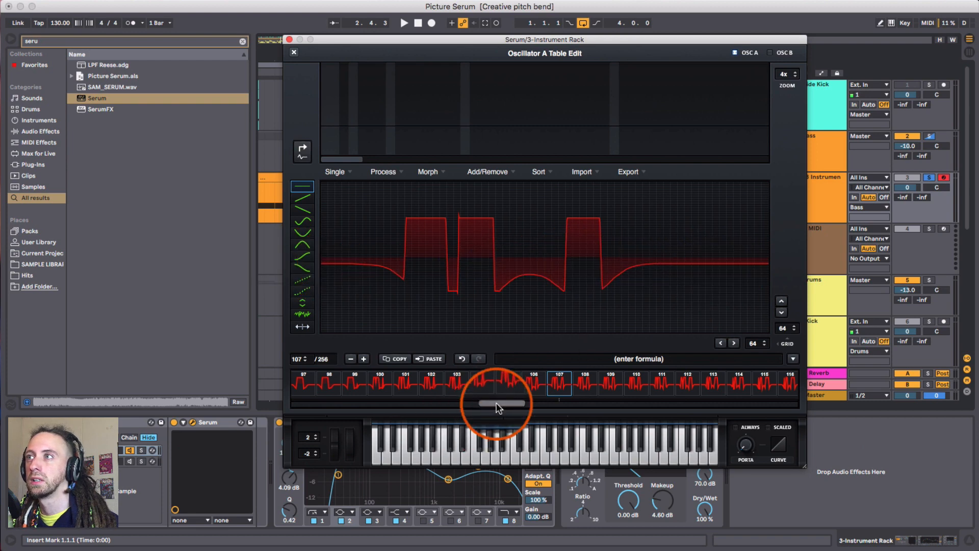
pyautogui.moveTo(498, 408); pyautogui.dragTo(258, 415)
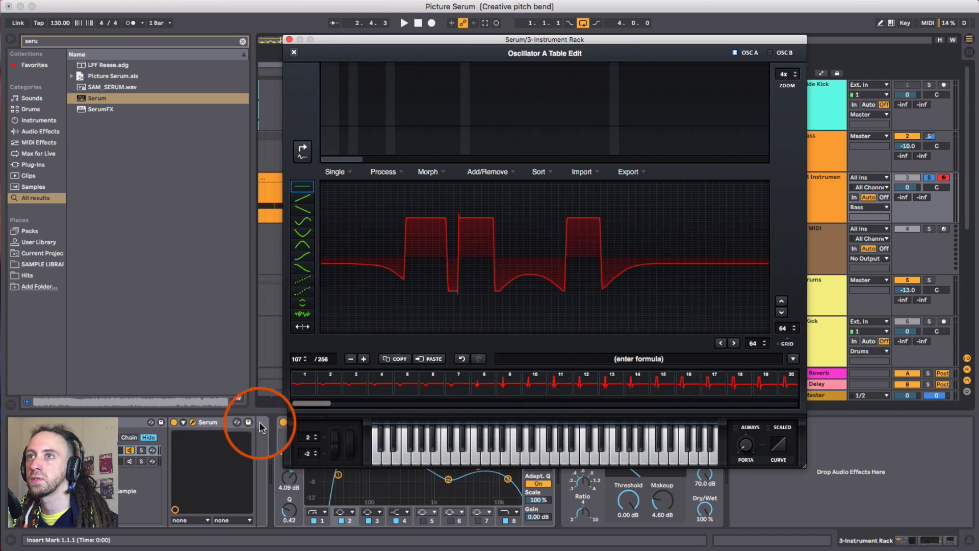
pyautogui.click(399, 175)
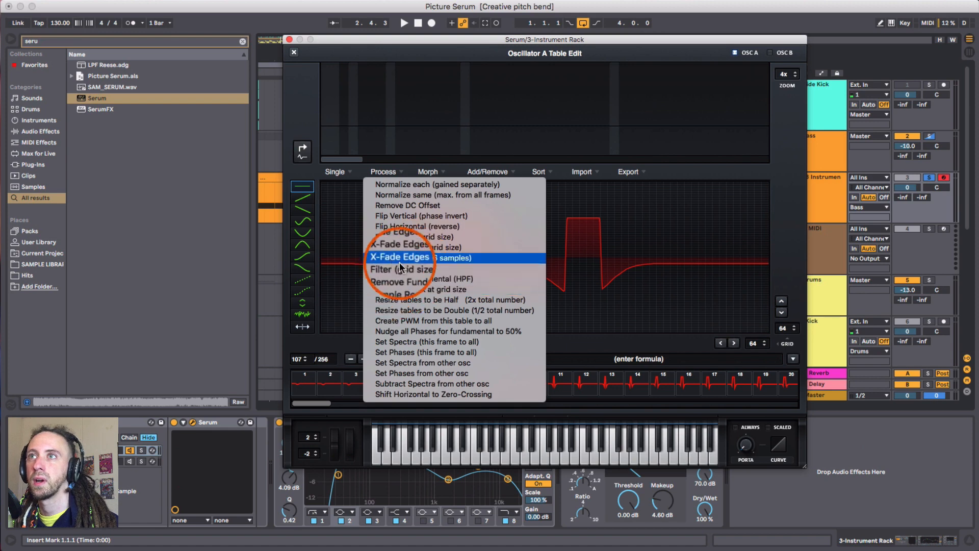
pyautogui.click(467, 187)
# - Examine the normalized waveforms across the wavetable, including frames 2, 87 and 149
pyautogui.moveTo(328, 404); pyautogui.dragTo(544, 409)
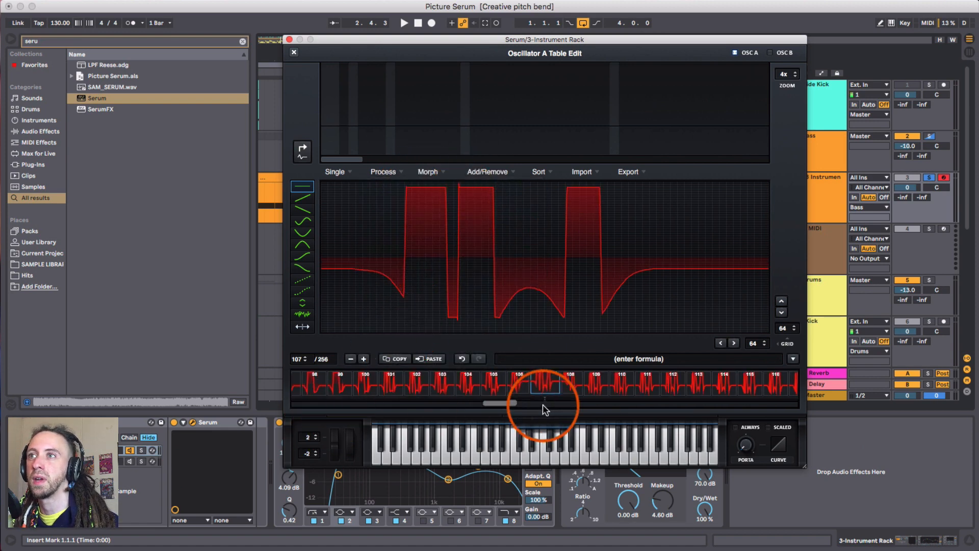
pyautogui.moveTo(487, 403); pyautogui.dragTo(236, 404)
pyautogui.click(328, 385)
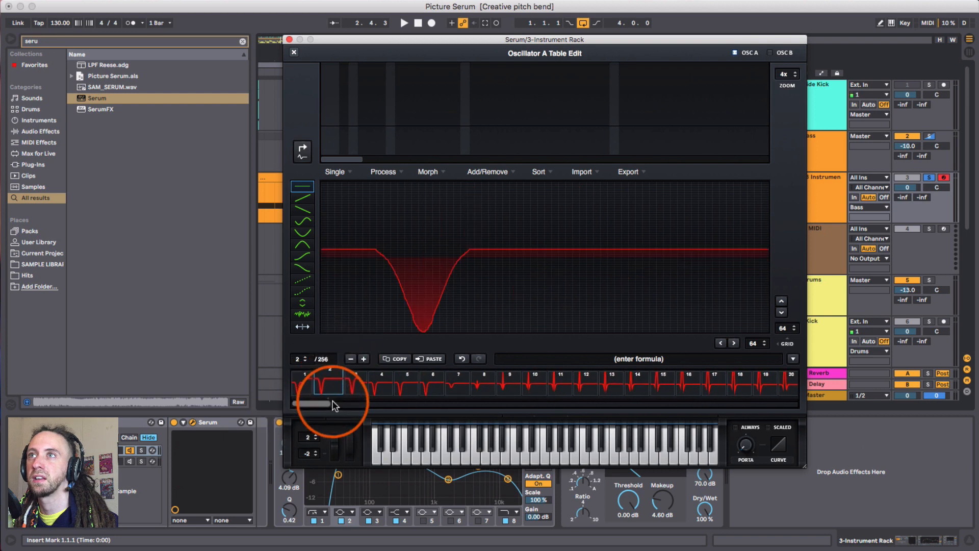
pyautogui.click(534, 385)
pyautogui.click(574, 385)
pyautogui.moveTo(313, 401); pyautogui.dragTo(454, 406)
pyautogui.click(645, 385)
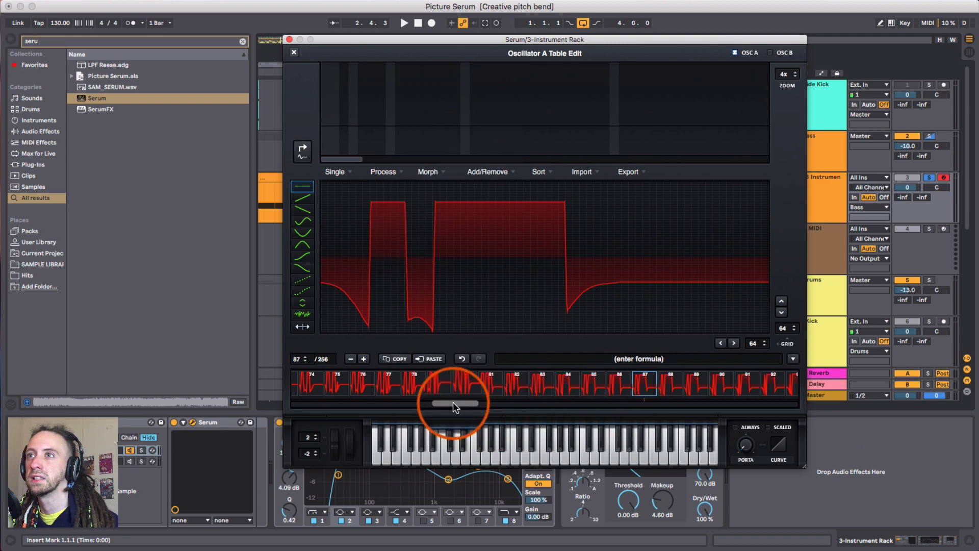
pyautogui.moveTo(453, 402); pyautogui.dragTo(535, 404)
pyautogui.click(729, 385)
pyautogui.click(744, 385)
pyautogui.click(736, 385)
pyautogui.click(525, 386)
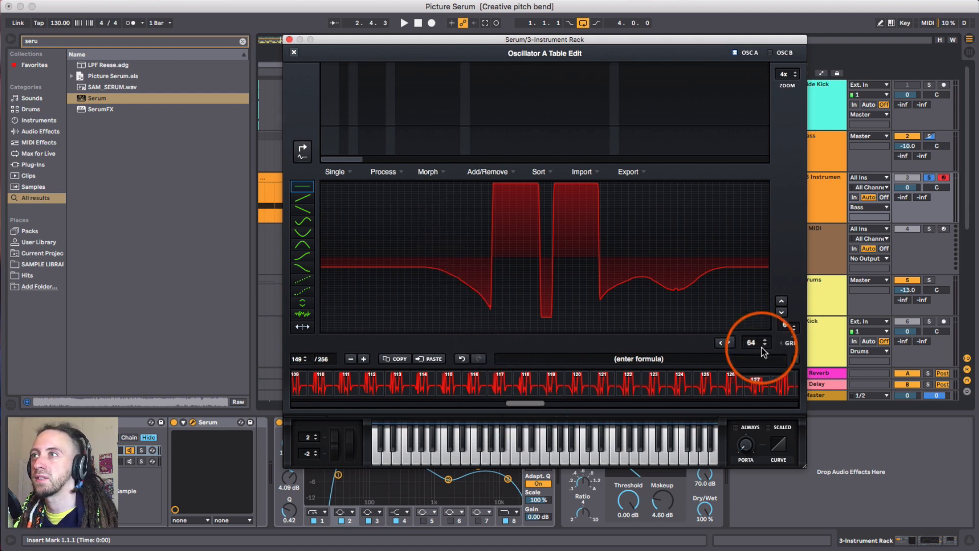
pyautogui.moveTo(520, 404); pyautogui.dragTo(456, 404)
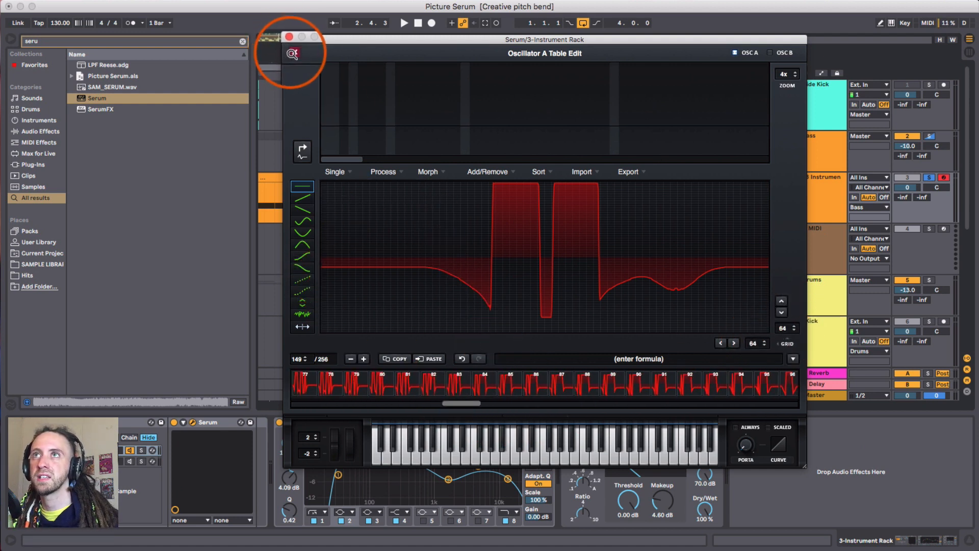
# - Close the wavetable editor and audition Oscillator A while sweeping its wavetable position down
pyautogui.click(293, 52)
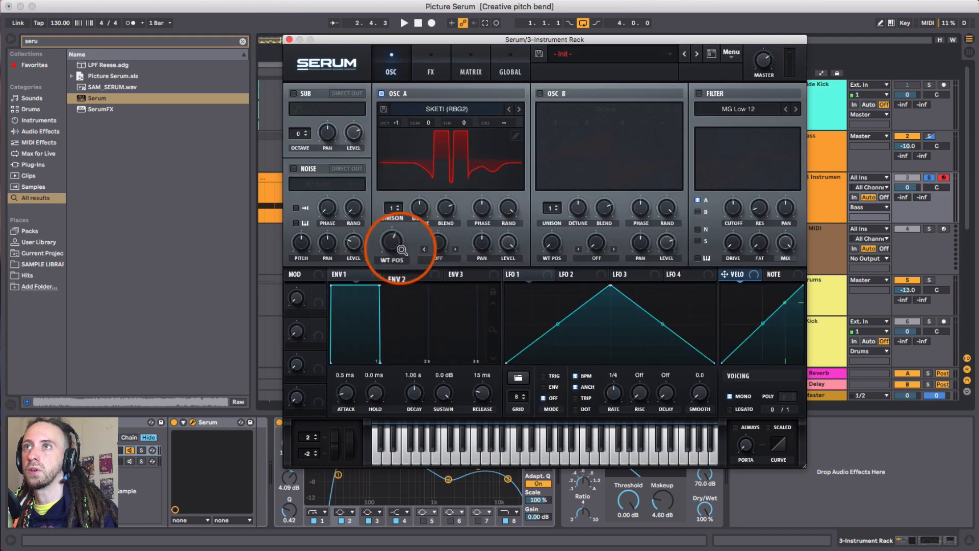
pyautogui.moveTo(394, 244); pyautogui.dragTo(390, 286)
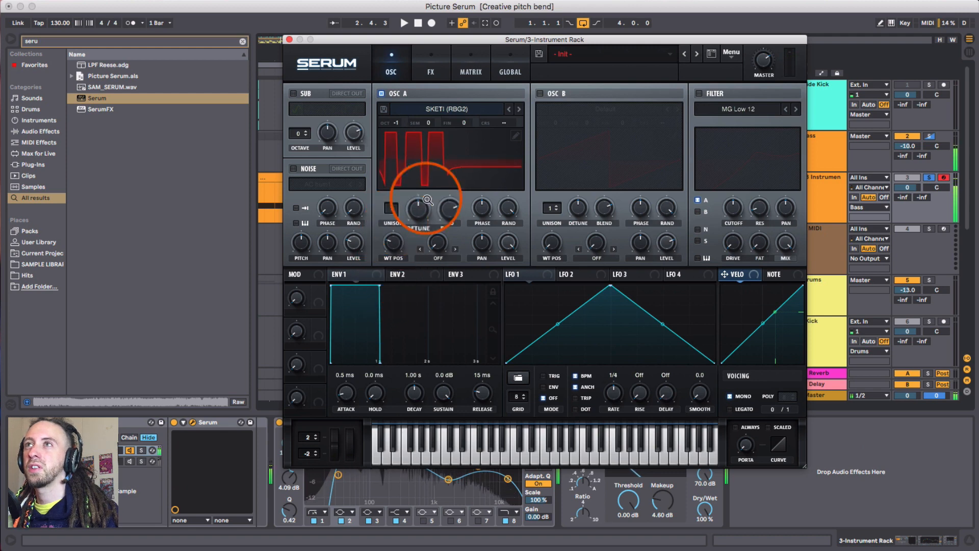
# - Reopen Oscillator A's wavetable editor, fade the frame edges at grid size and check the result on frame 28
pyautogui.click(515, 135)
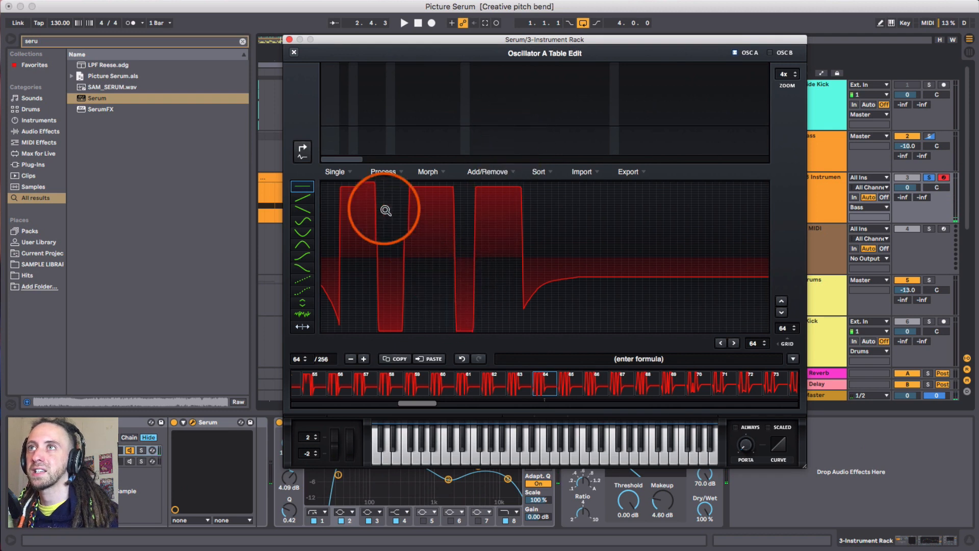
pyautogui.click(383, 172)
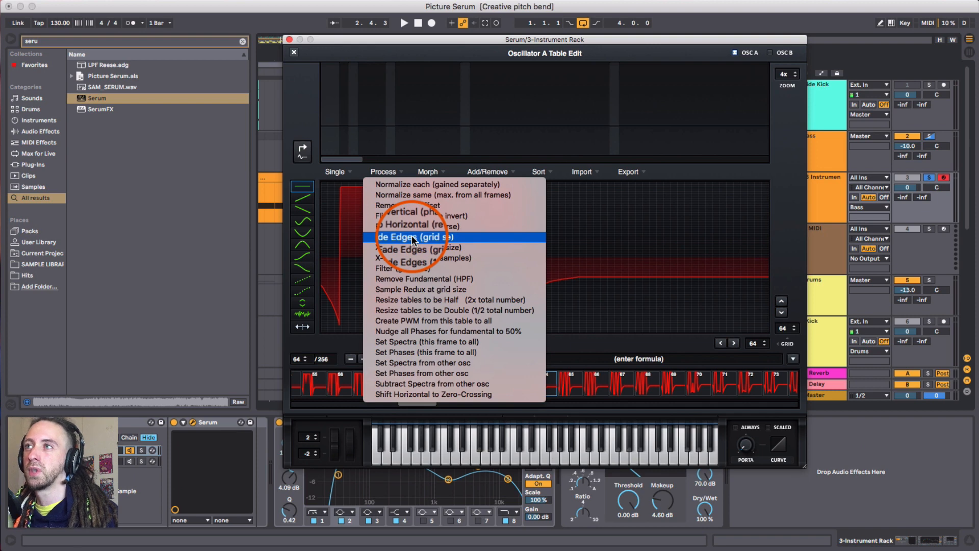
pyautogui.click(413, 238)
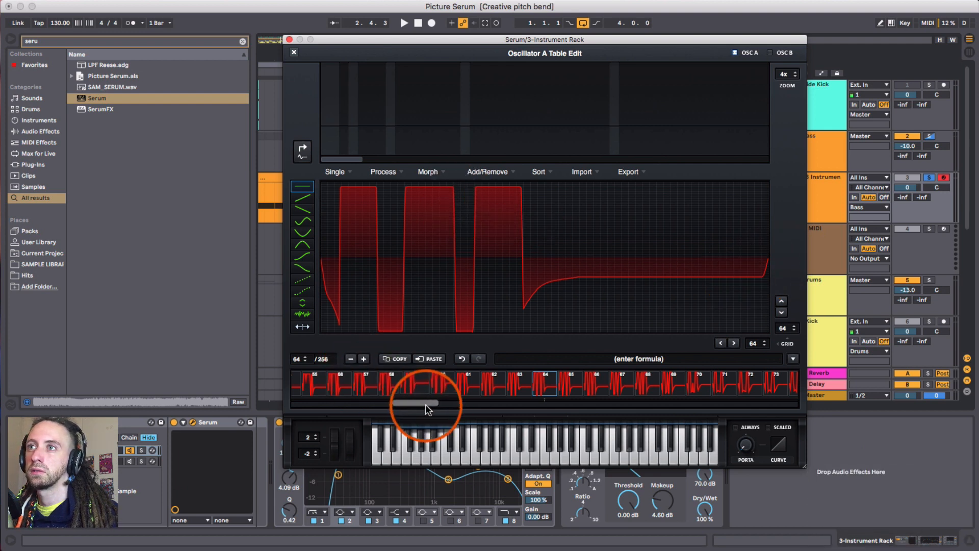
pyautogui.moveTo(418, 403); pyautogui.dragTo(339, 401)
pyautogui.click(346, 390)
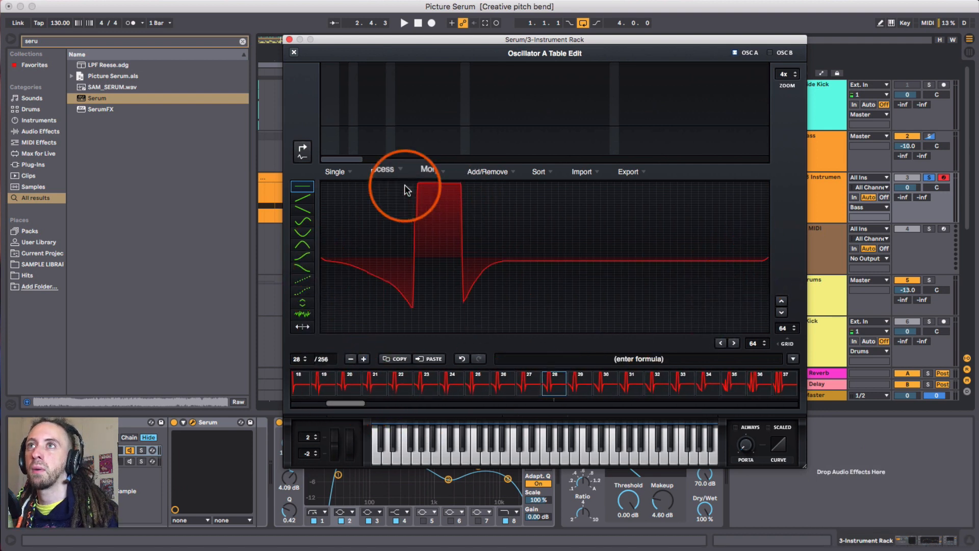
# - Close the wavetable editor and set Oscillator A's wavetable position to 100
pyautogui.click(293, 52)
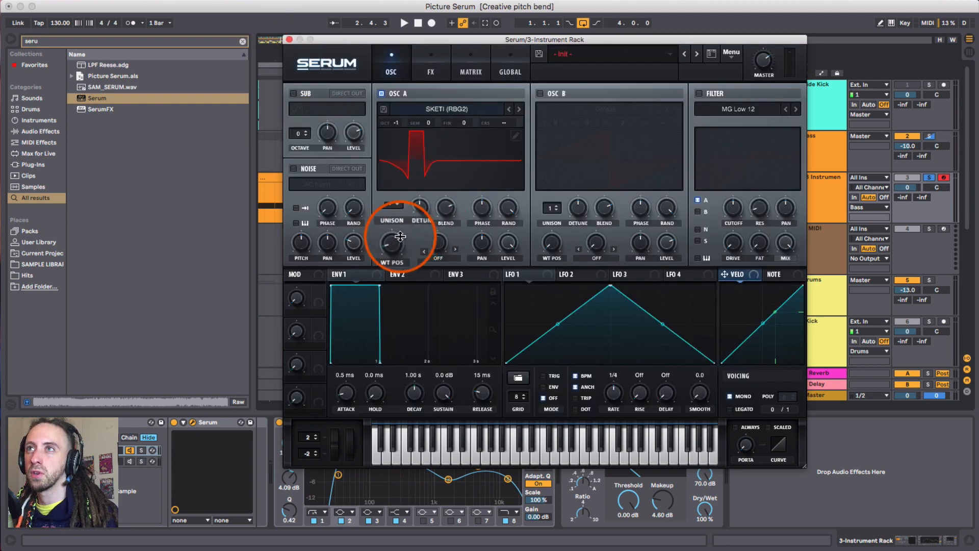
pyautogui.moveTo(393, 242); pyautogui.dragTo(393, 208)
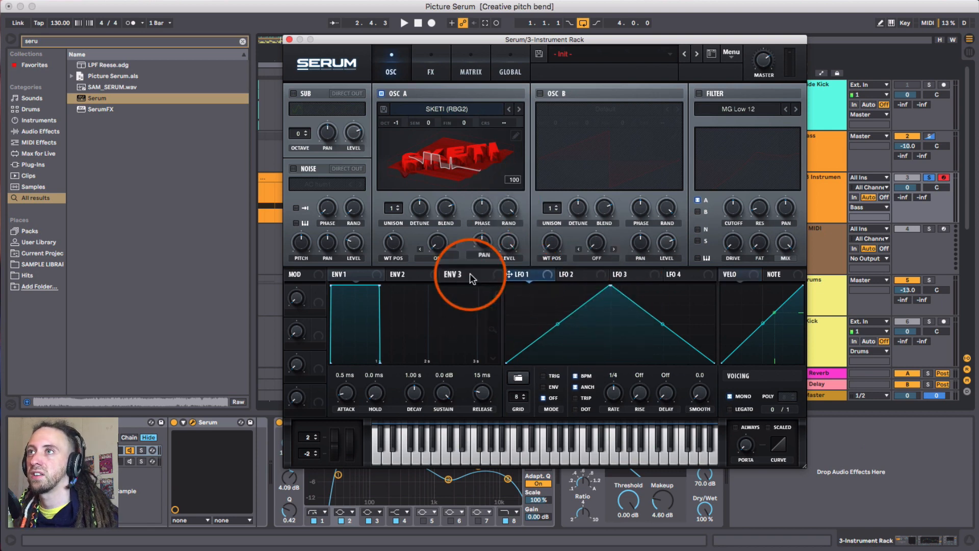
# - Close the Serum window, switch the rack's active chain from the first to the second, and select the EQ Eight device
pyautogui.click(288, 40)
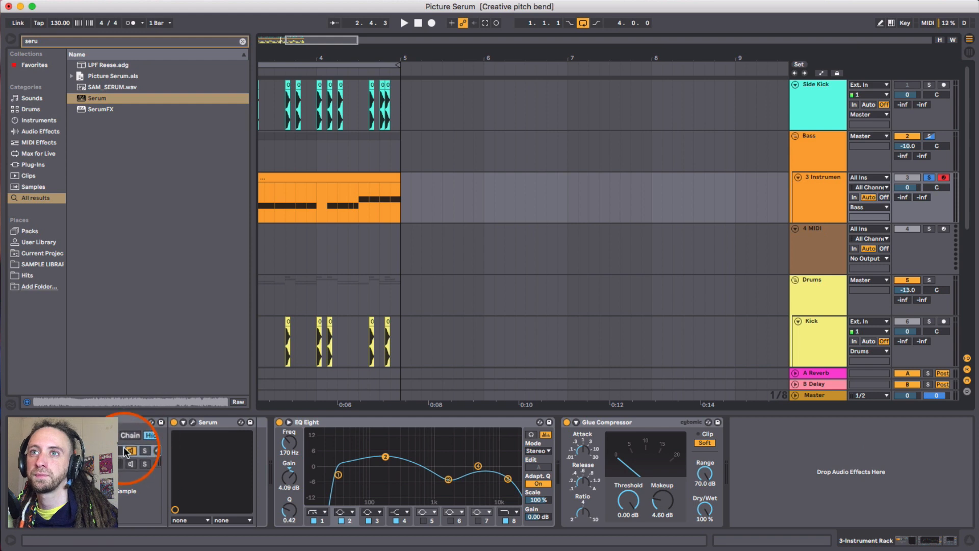
pyautogui.click(130, 462)
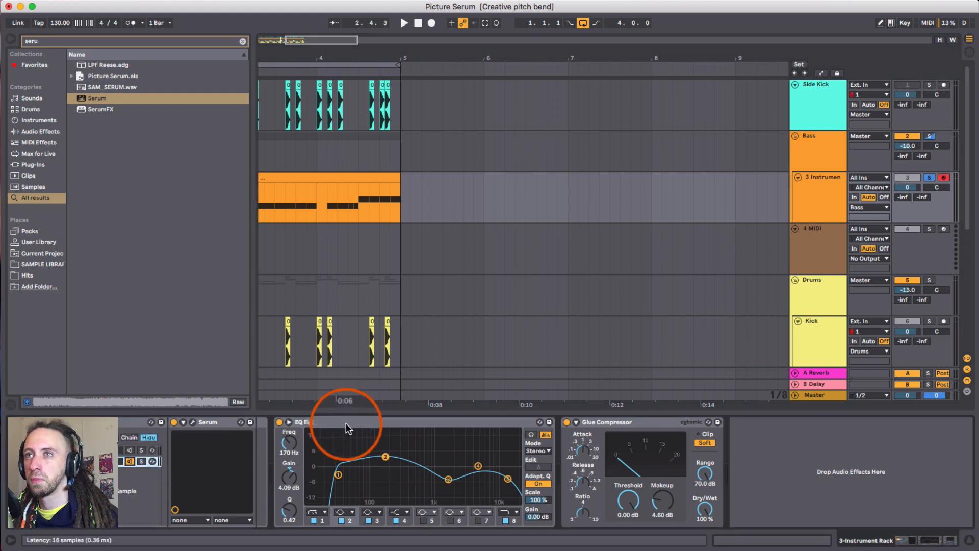
pyautogui.click(311, 423)
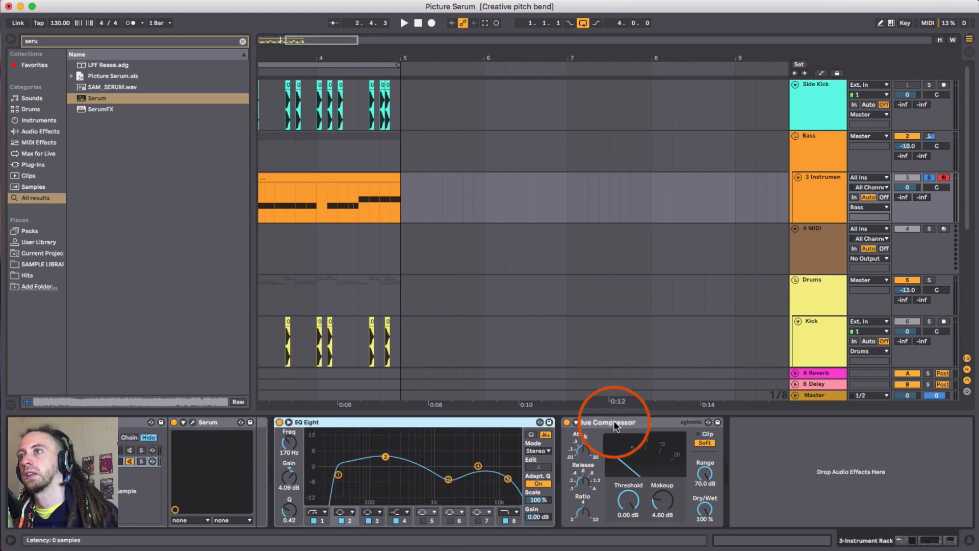
# - Open the second chain's Serum, browse Oscillator A's frames in the wavetable editor, select frame 62 and close the editor
pyautogui.click(193, 422)
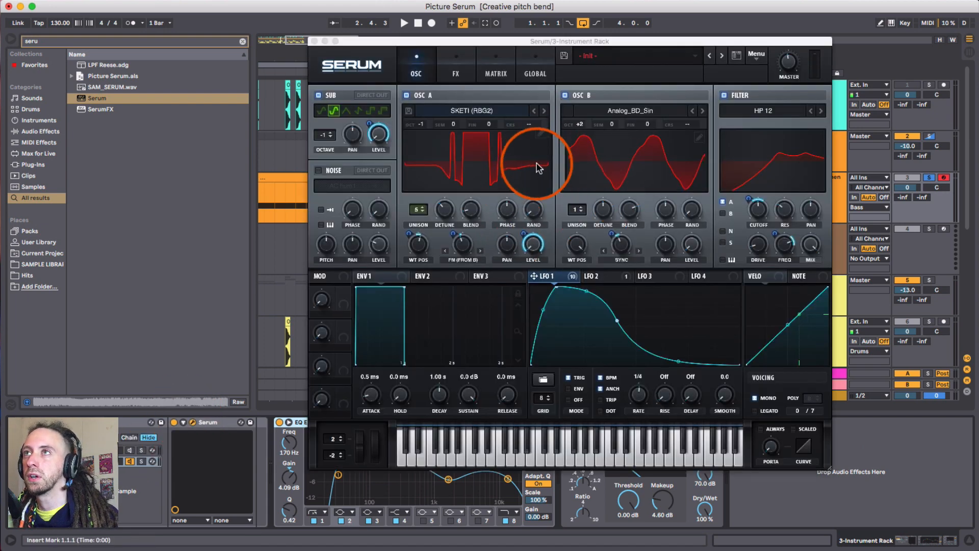
pyautogui.click(541, 134)
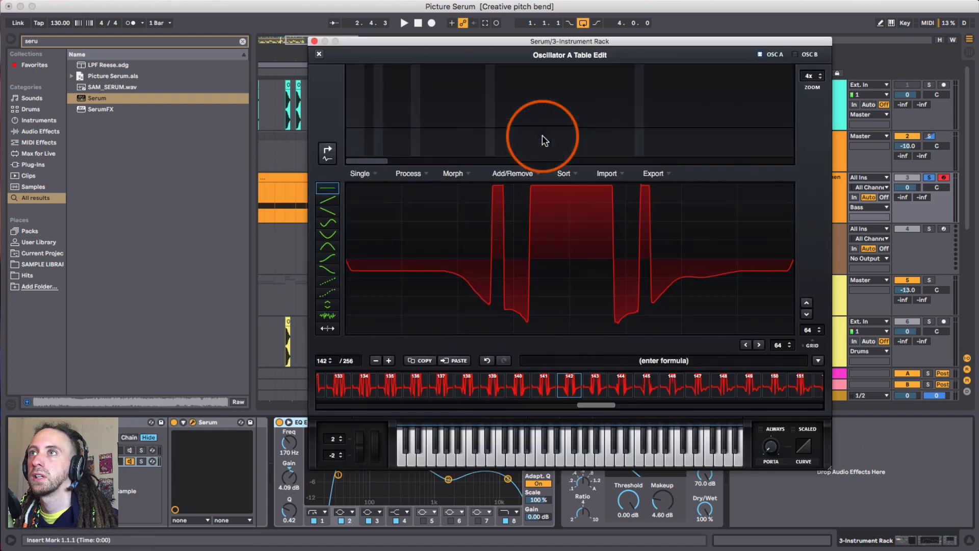
pyautogui.moveTo(587, 404); pyautogui.dragTo(408, 395)
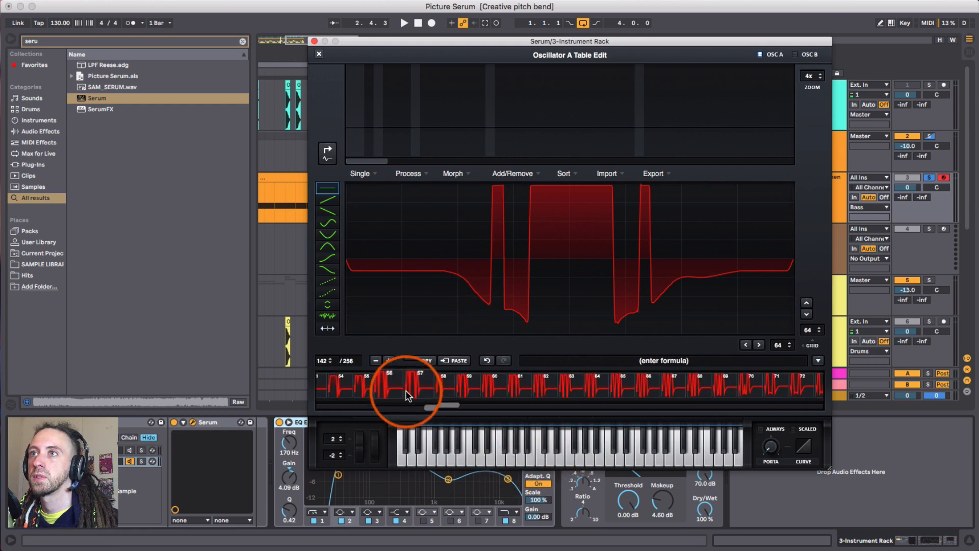
pyautogui.click(432, 388)
pyautogui.click(524, 387)
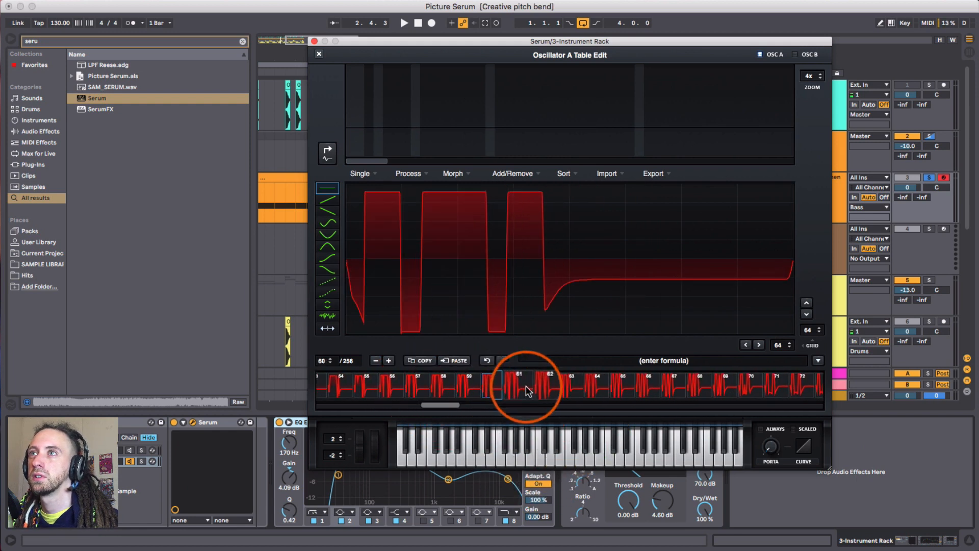
pyautogui.click(541, 389)
pyautogui.moveTo(429, 408)
pyautogui.mouseDown()
pyautogui.moveTo(329, 404)
pyautogui.moveTo(412, 405)
pyautogui.mouseUp()
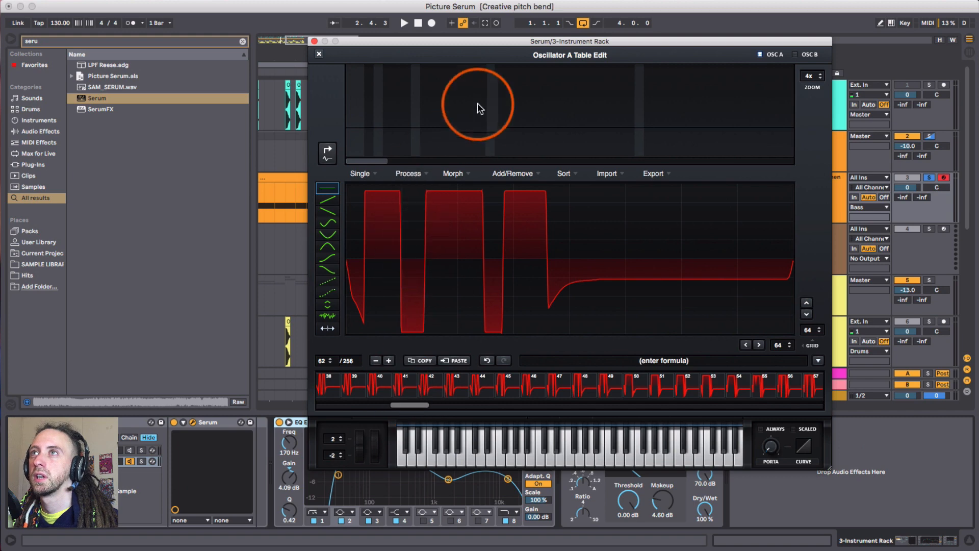
pyautogui.click(318, 54)
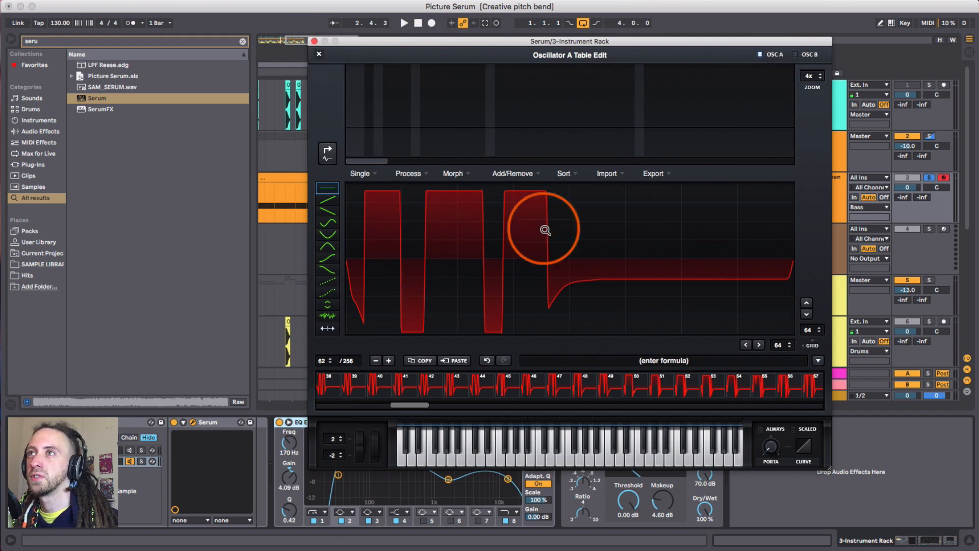
pyautogui.moveTo(451, 255); pyautogui.dragTo(471, 257)
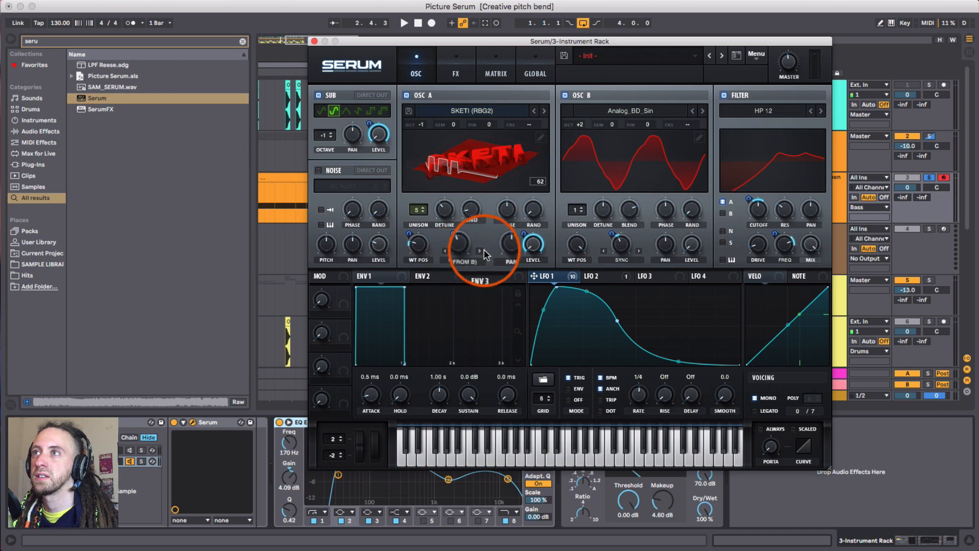
# - Examine the LFO 1 and LFO 2 assignments in the modulation matrix against the matching oscillator, sub and filter controls
pyautogui.click(495, 71)
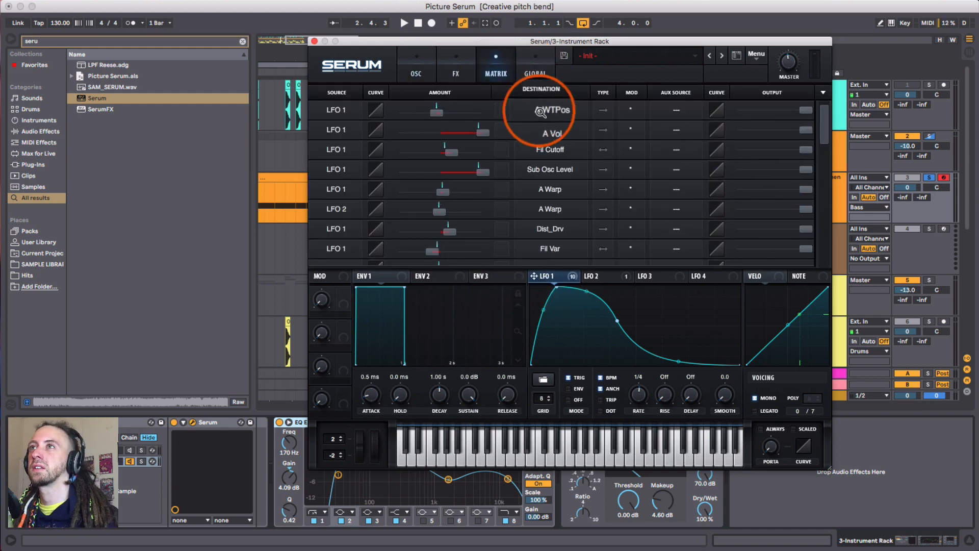
pyautogui.click(408, 66)
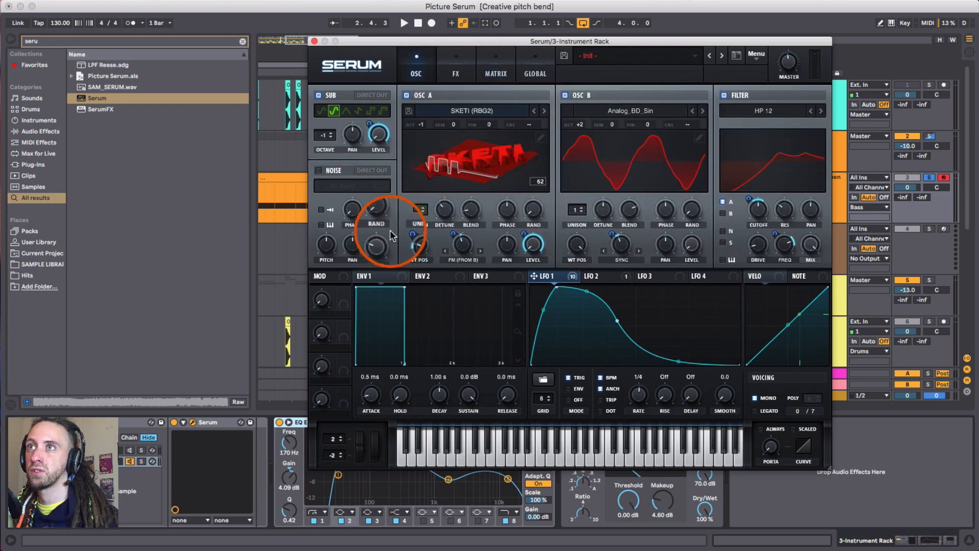
pyautogui.click(496, 65)
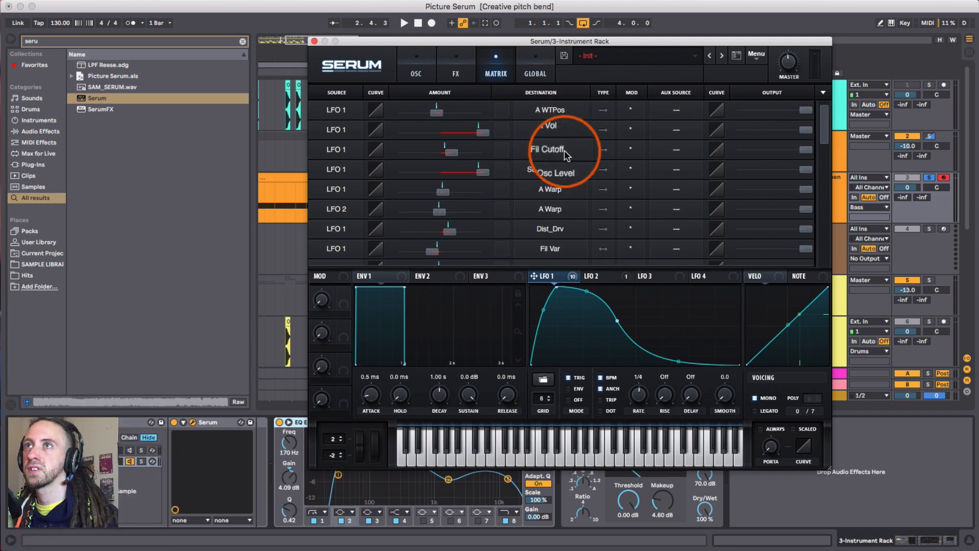
pyautogui.click(416, 56)
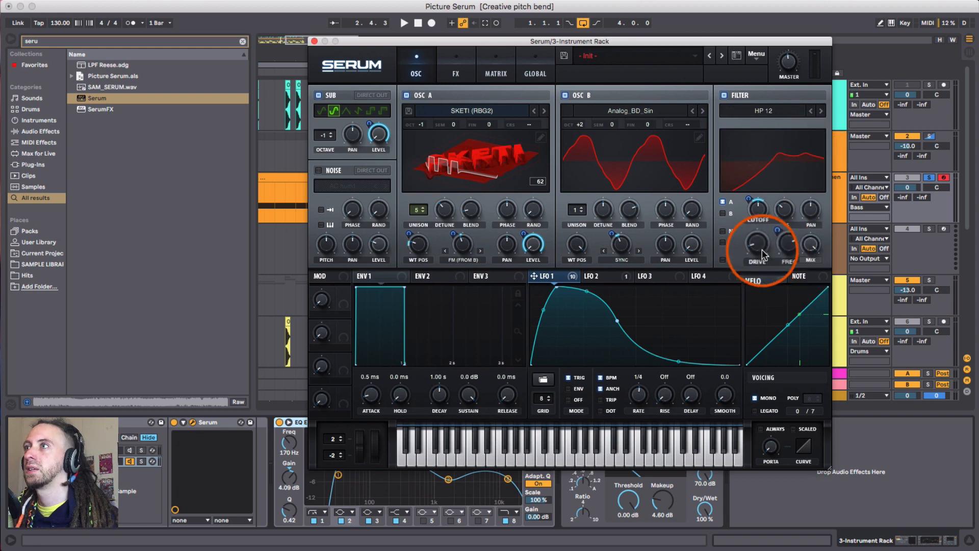
pyautogui.click(497, 64)
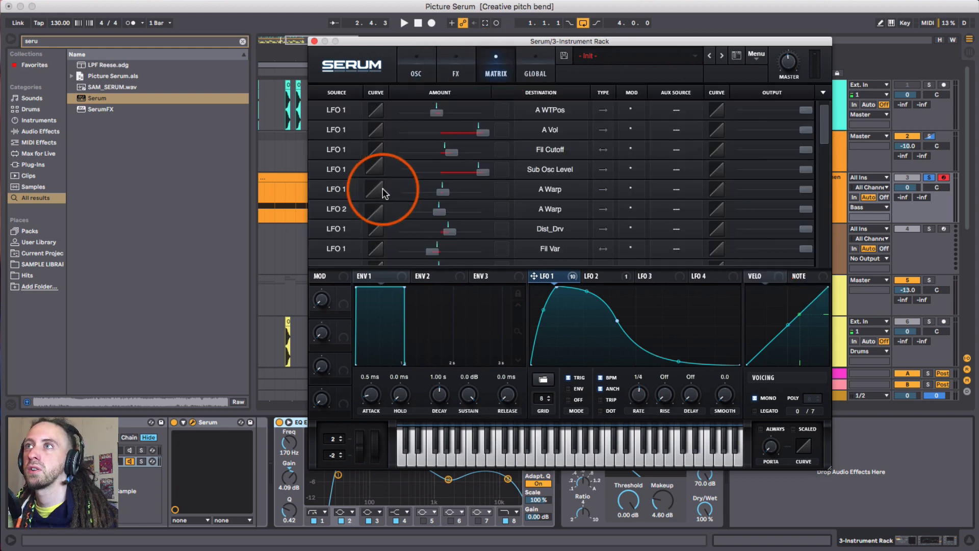
pyautogui.click(400, 71)
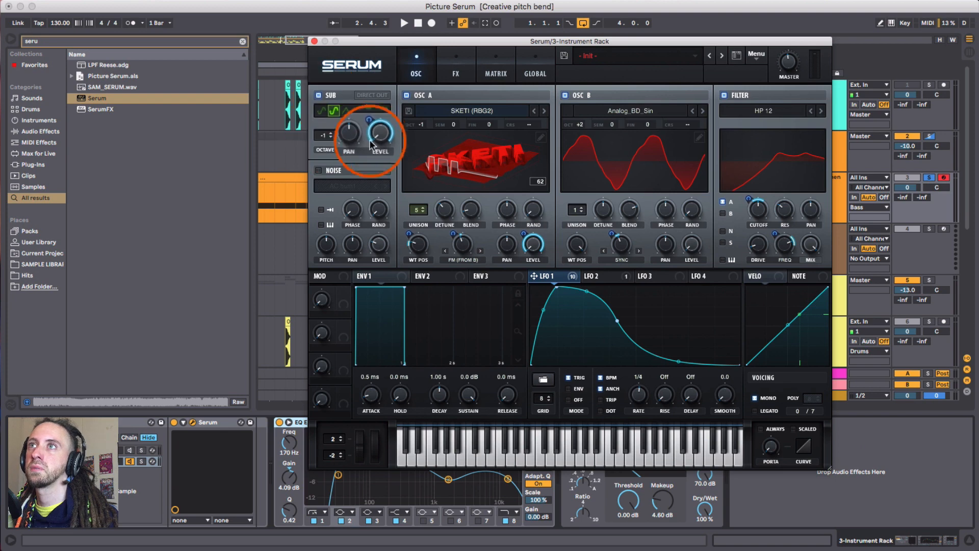
pyautogui.click(494, 65)
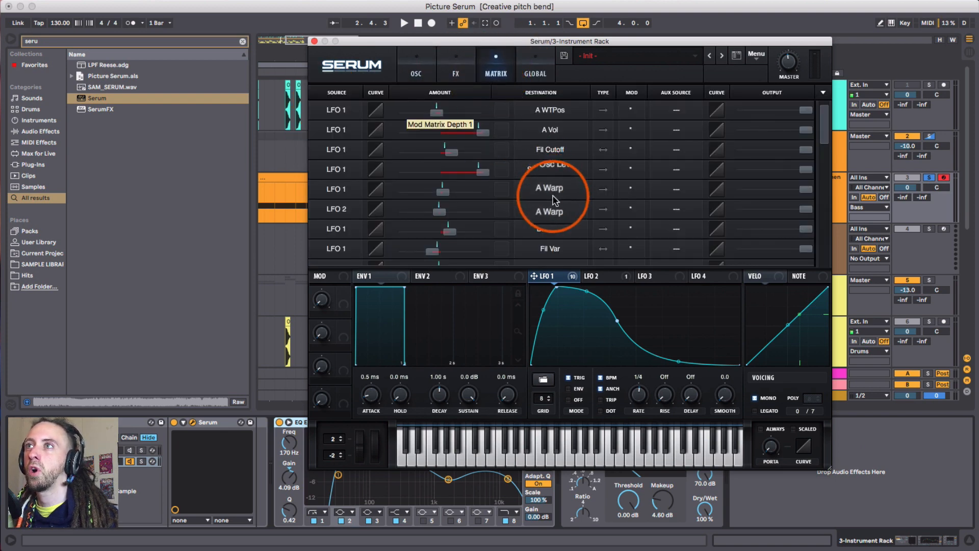
pyautogui.click(418, 72)
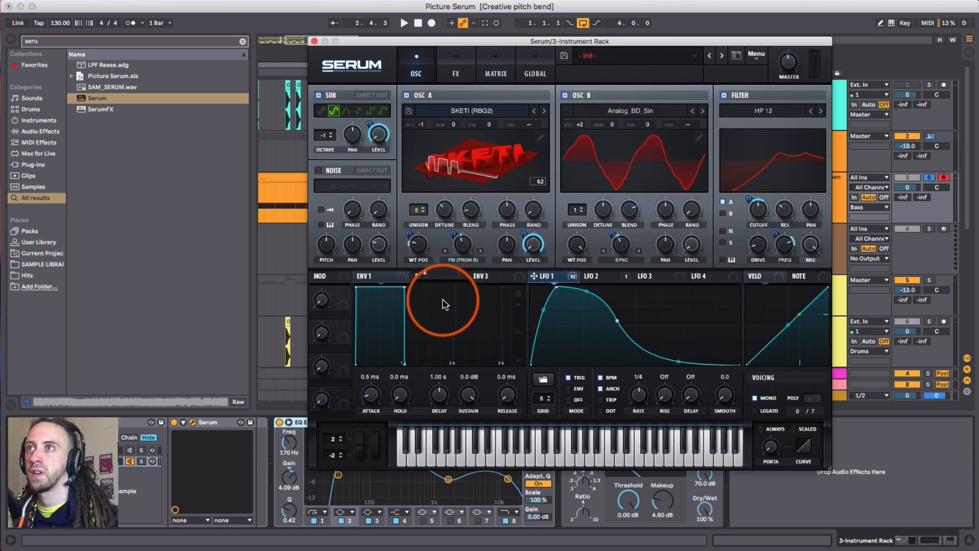
# - Look through Oscillator A's warp modes, keeping FM (from B), and review the patch's effects rack
pyautogui.click(467, 254)
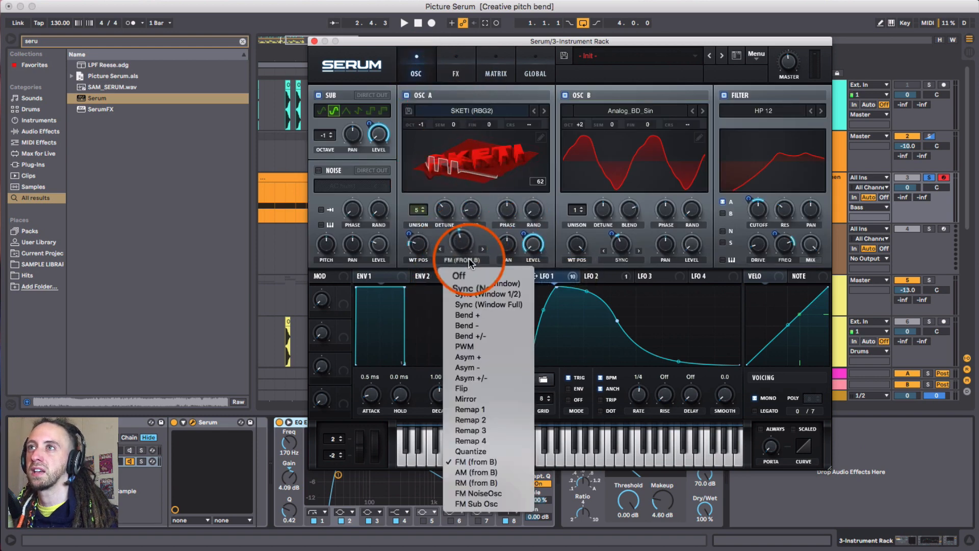
pyautogui.click(484, 240)
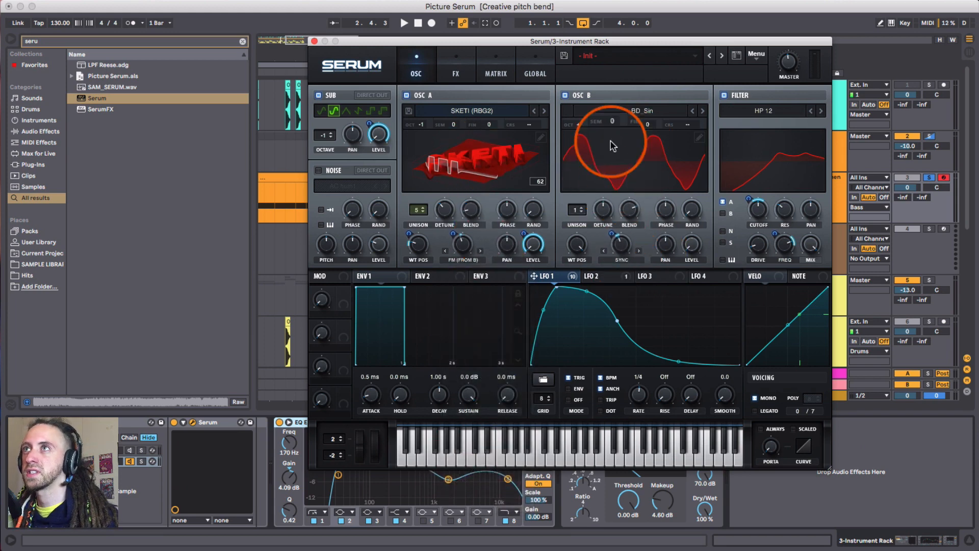
pyautogui.click(474, 67)
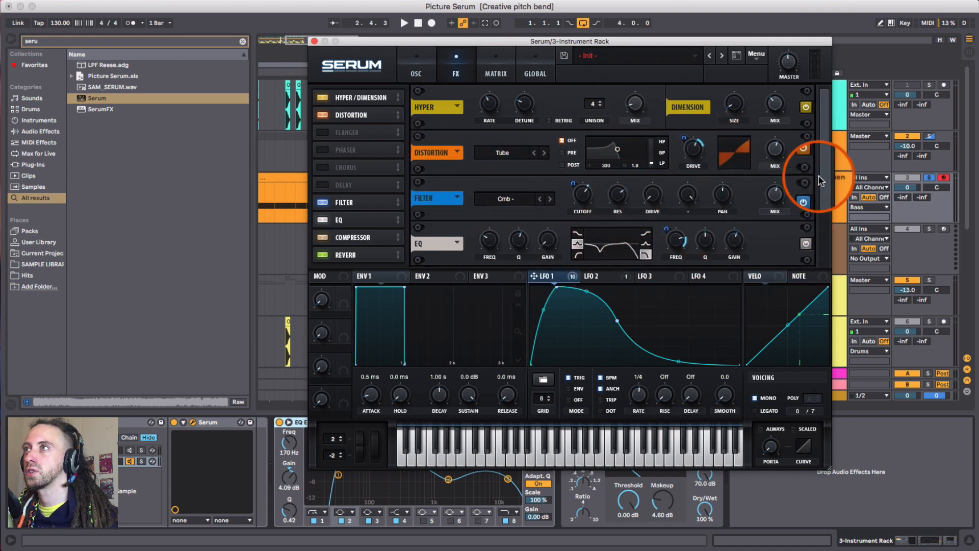
pyautogui.scroll(-3, 818, 193)
pyautogui.scroll(3, 819, 207)
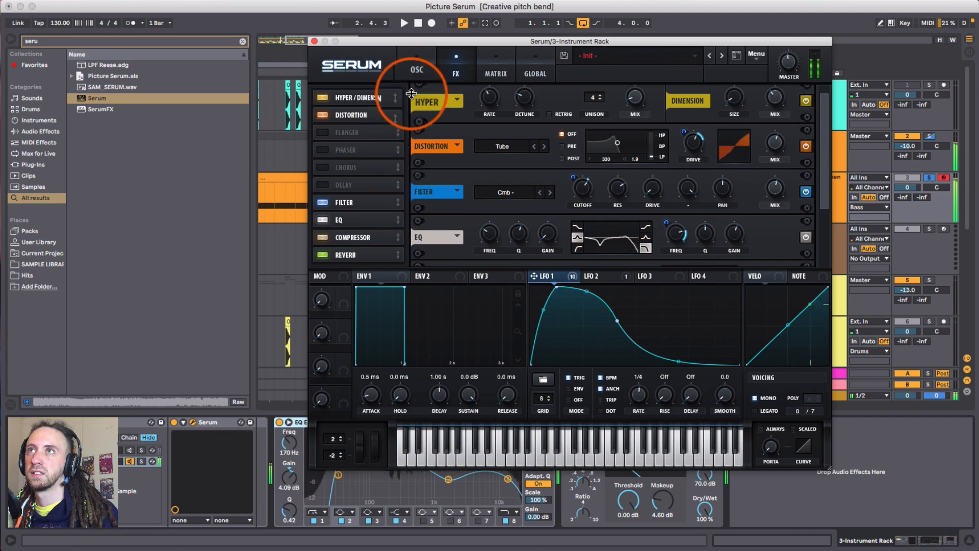
# - Bypass Oscillator B, the sub oscillator and the filter so that only Oscillator A plays
pyautogui.click(411, 59)
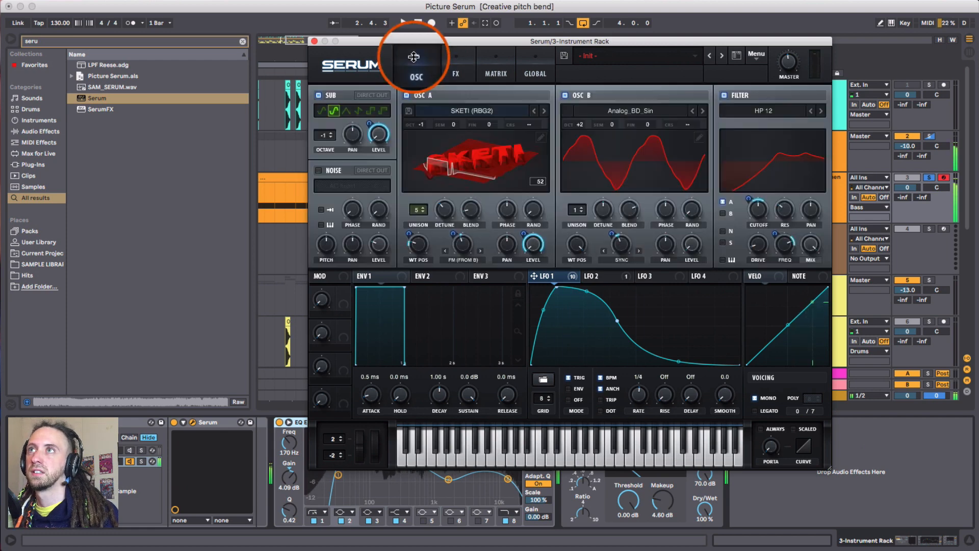
pyautogui.moveTo(574, 96); pyautogui.dragTo(558, 97)
pyautogui.click(563, 94)
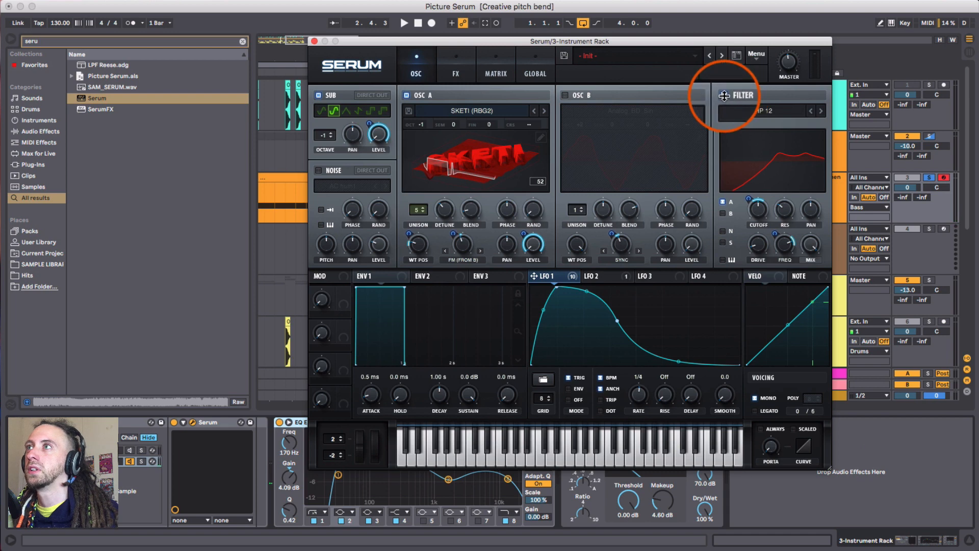
pyautogui.click(723, 96)
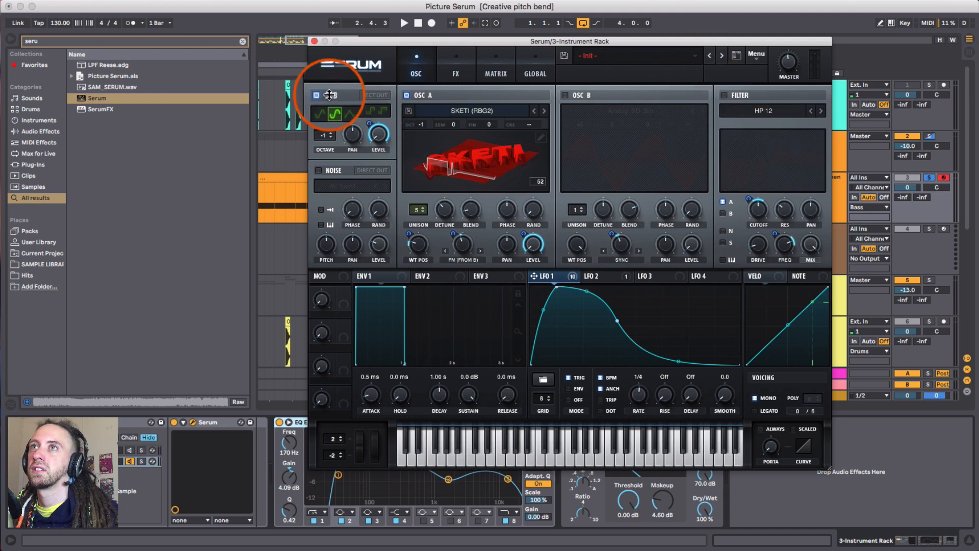
# - Bypass the Hyper/Dimension, Distortion, Filter, EQ, Compressor and Reverb effects
pyautogui.click(456, 71)
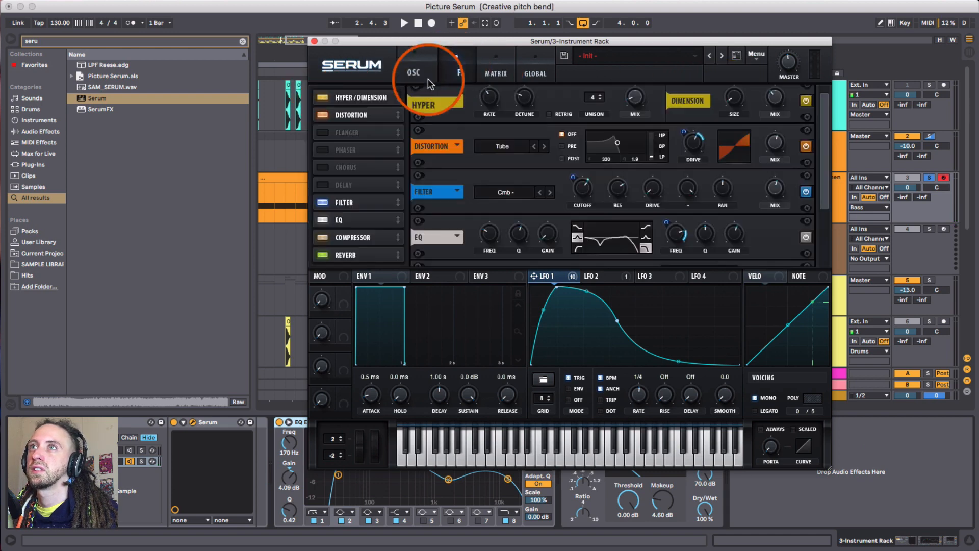
pyautogui.click(322, 94)
pyautogui.click(322, 115)
pyautogui.click(322, 202)
pyautogui.click(322, 220)
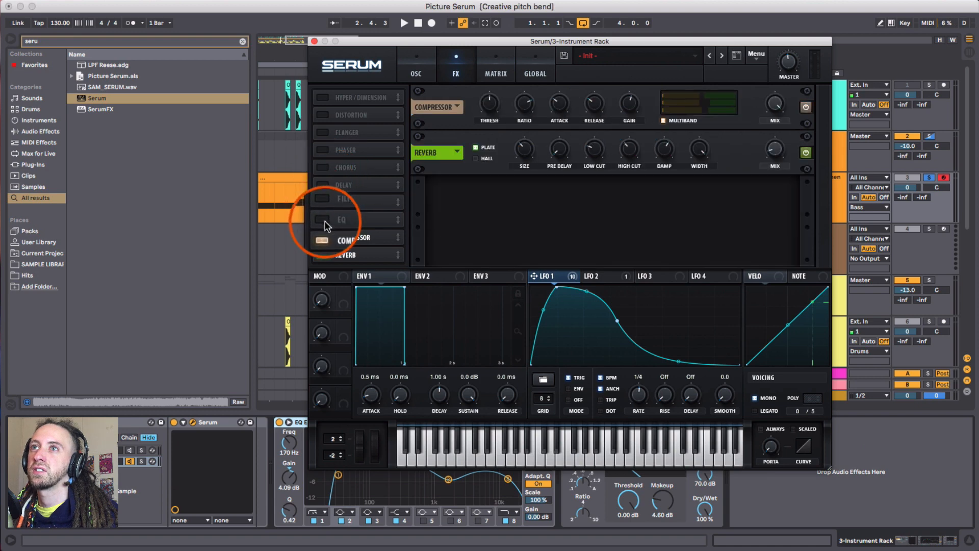
pyautogui.click(323, 237)
pyautogui.click(322, 255)
# - Audition Oscillator A without effects while varying its level and the LFO modulation of its wavetable position
pyautogui.click(418, 59)
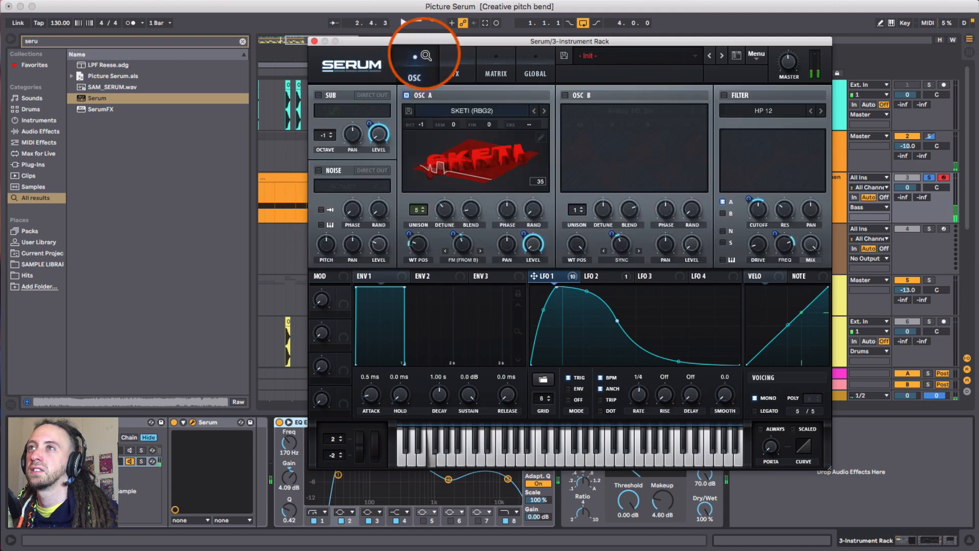
pyautogui.moveTo(535, 250); pyautogui.dragTo(543, 134)
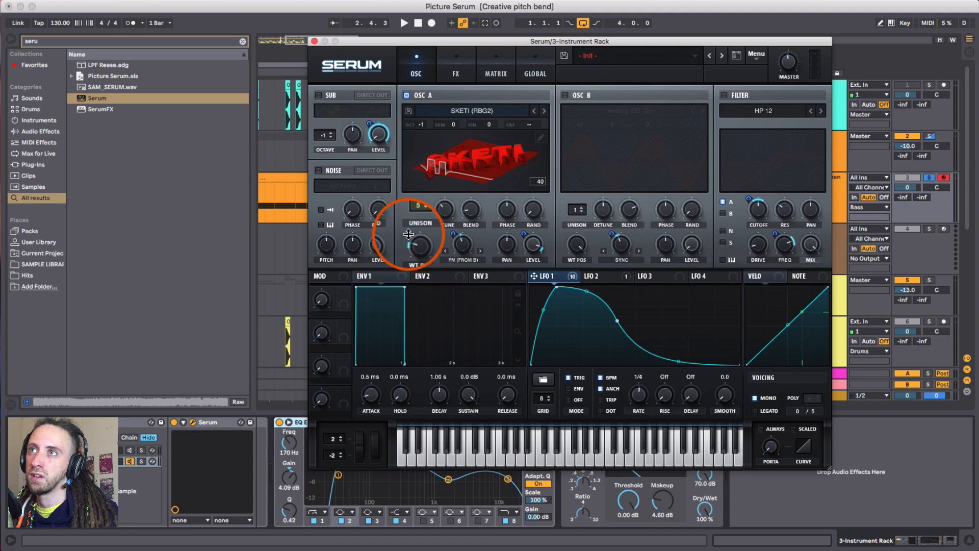
pyautogui.moveTo(407, 233); pyautogui.dragTo(407, 229)
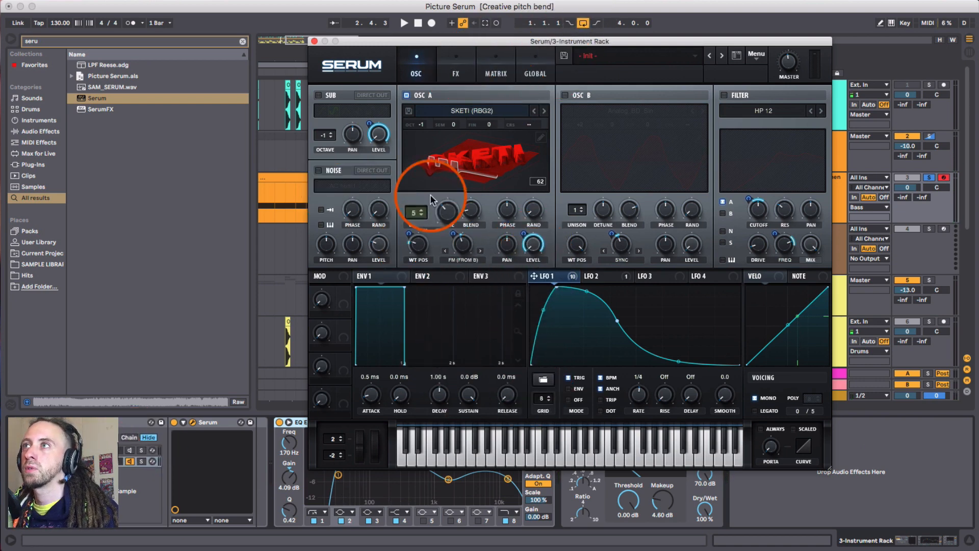
# - Turn Oscillator B, the sub oscillator and the filter back on
pyautogui.click(564, 96)
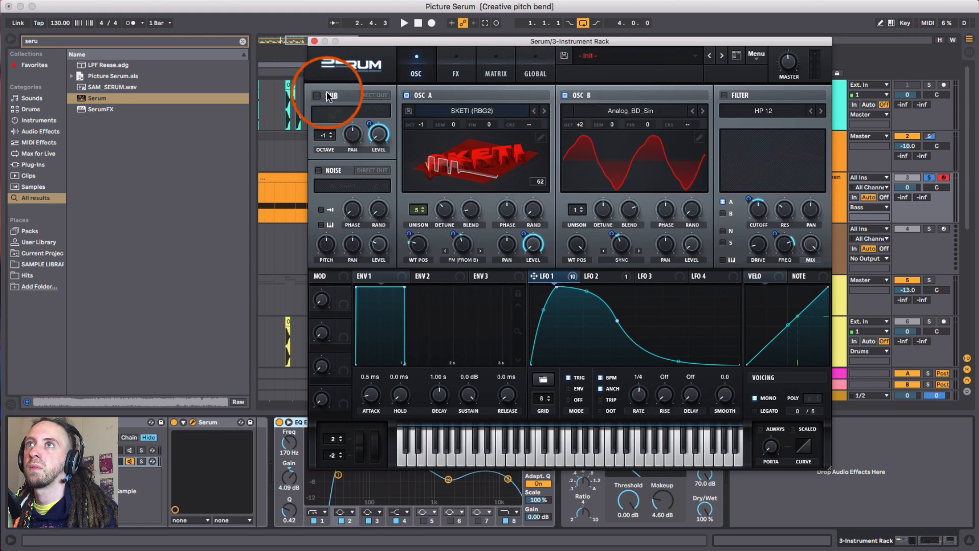
pyautogui.click(319, 96)
pyautogui.click(723, 95)
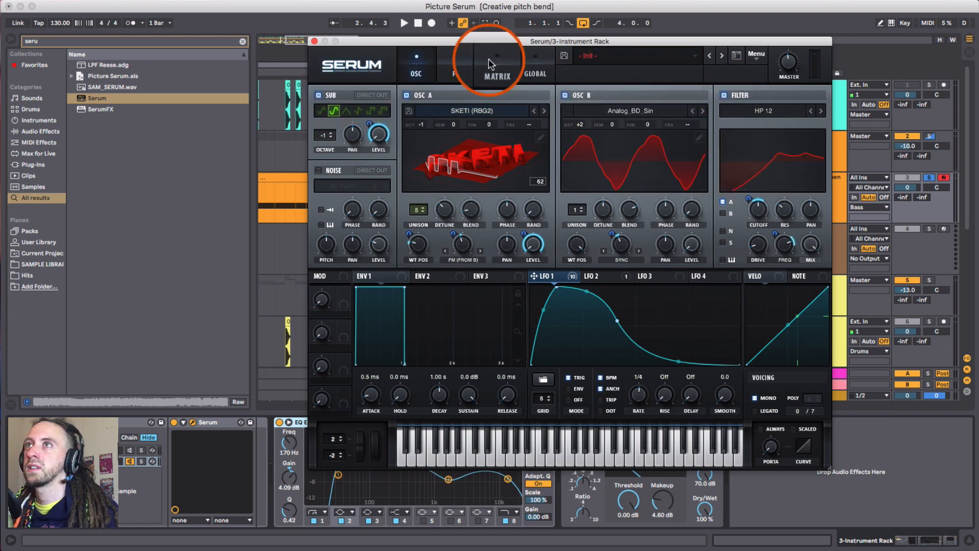
# - Re-enable the Hyper/Dimension, Distortion, Filter, EQ, Compressor and Reverb effects
pyautogui.click(457, 71)
pyautogui.click(321, 95)
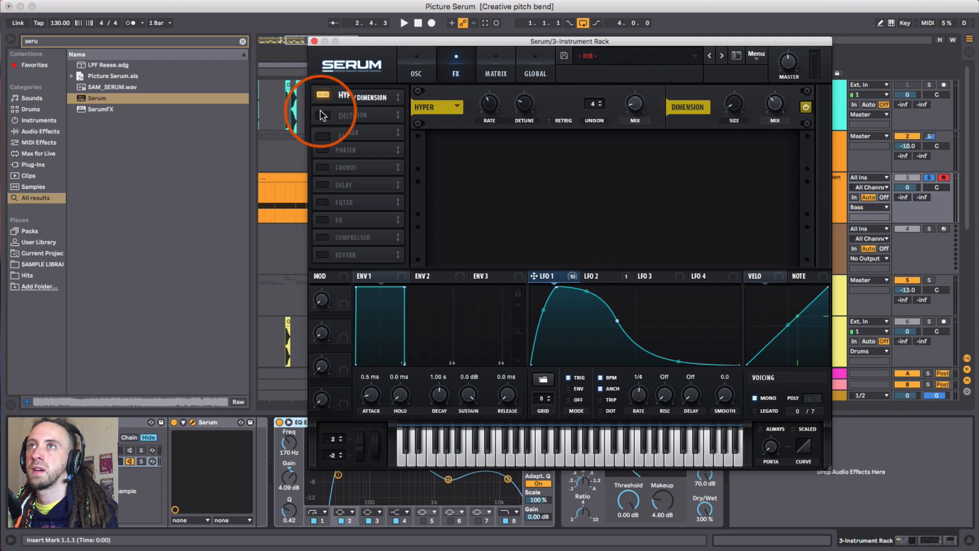
pyautogui.click(322, 115)
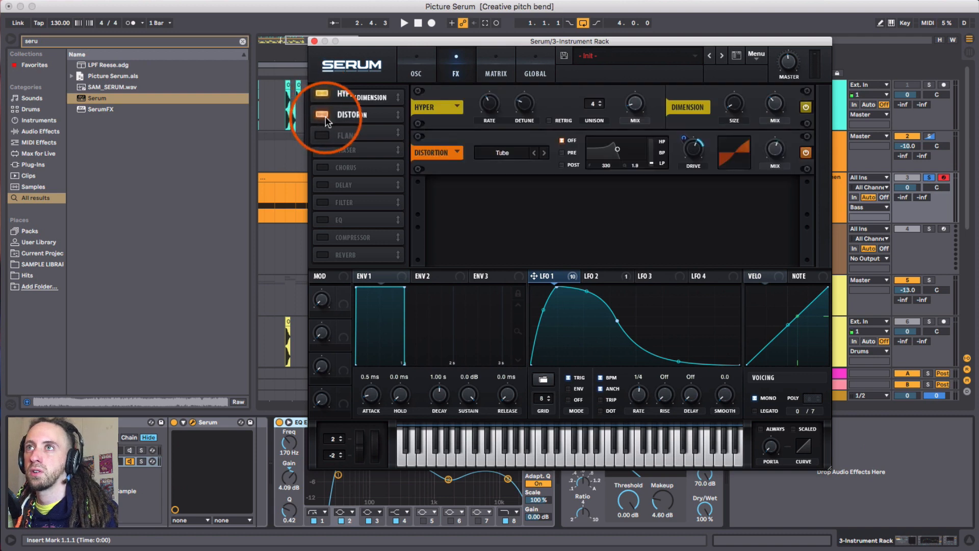
pyautogui.click(321, 203)
pyautogui.click(321, 220)
pyautogui.click(322, 237)
pyautogui.click(323, 255)
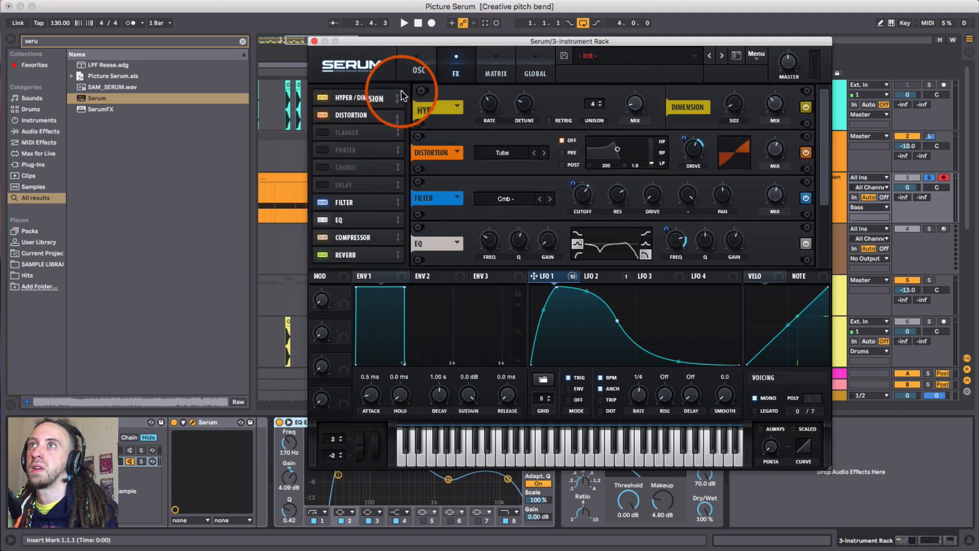
# - Return to Serum's oscillator view, close the plugin window and unsolo the 3-Instrument Rack track
pyautogui.click(419, 67)
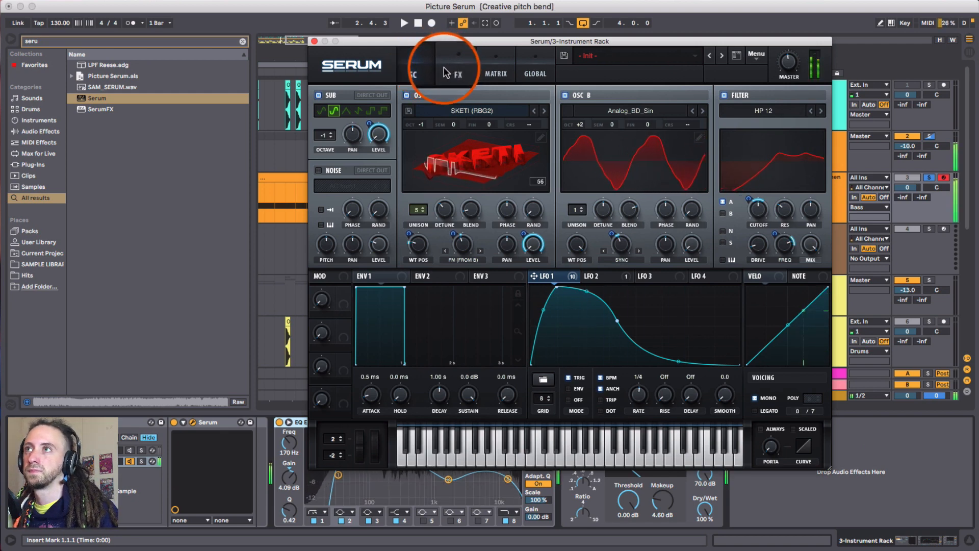
pyautogui.click(313, 41)
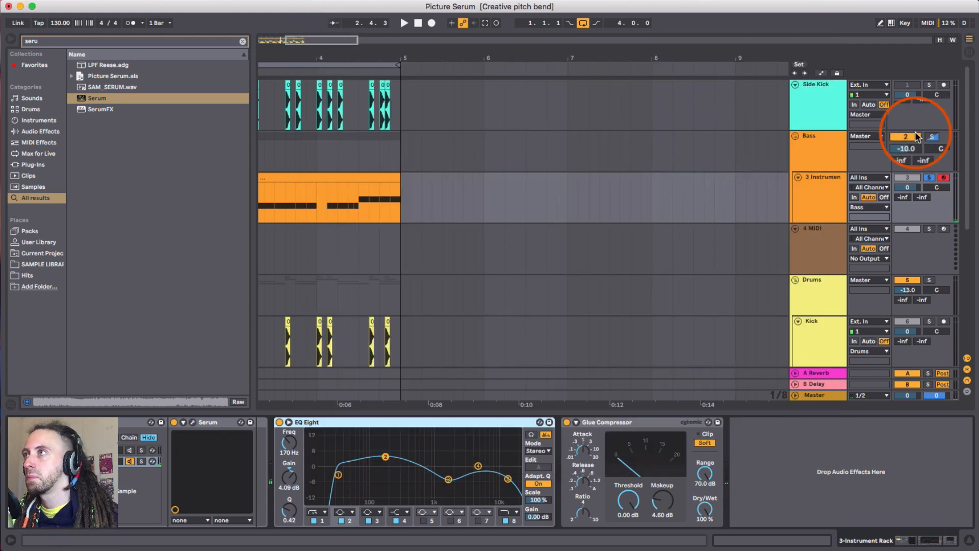
pyautogui.click(929, 178)
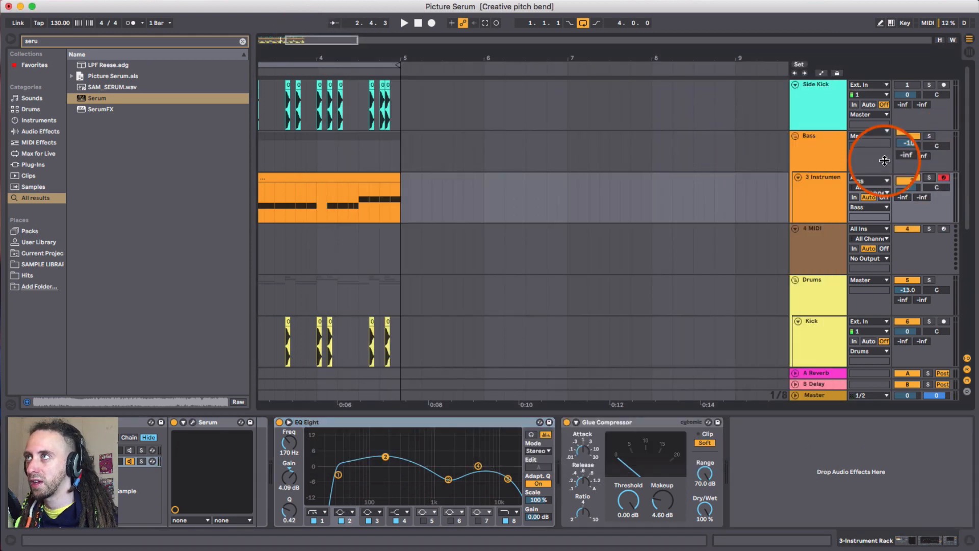
# - Select the whole four-bar arrangement and play its opening to hear the bass together with the drums, stopping playback after listening
pyautogui.click(843, 150)
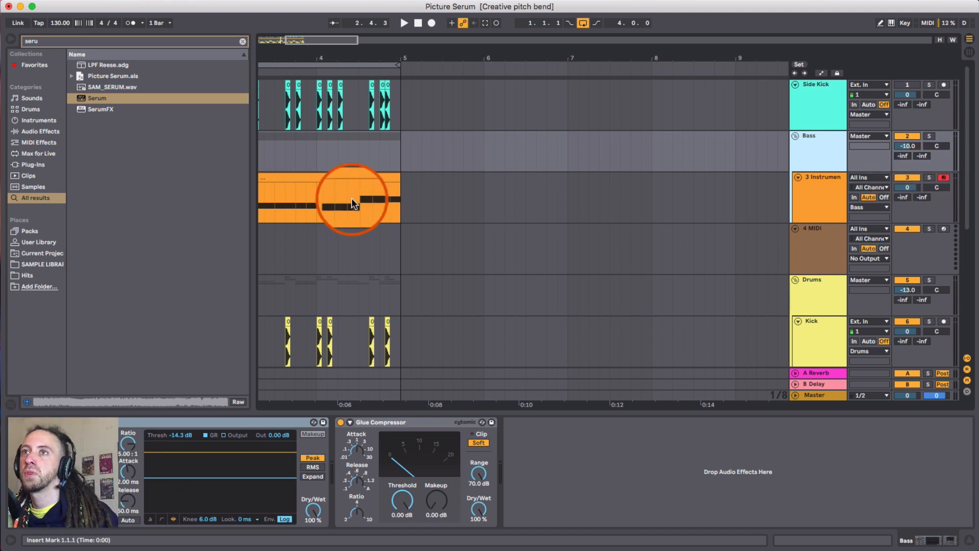
pyautogui.hscroll(-5, 349, 246)
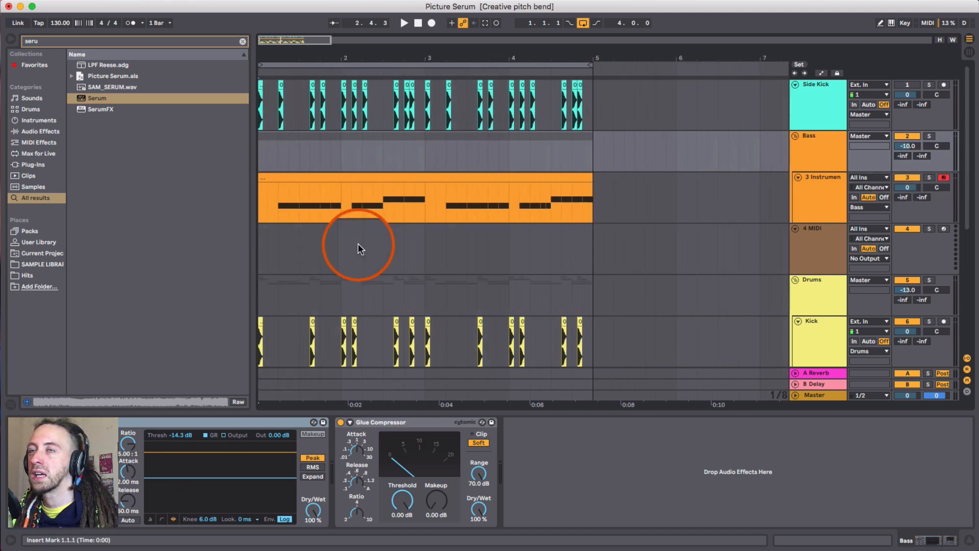
pyautogui.click(322, 175)
pyautogui.press('super+a')
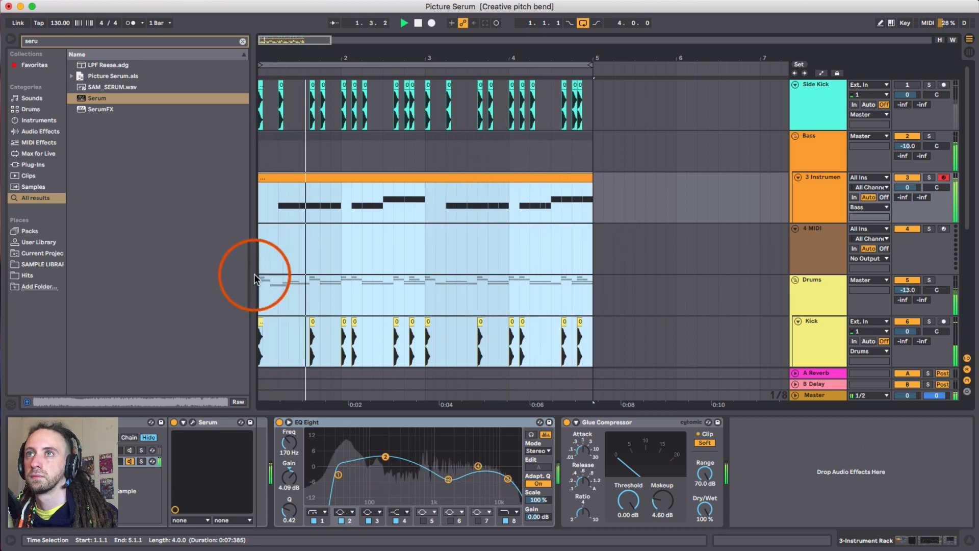
pyautogui.press('space')
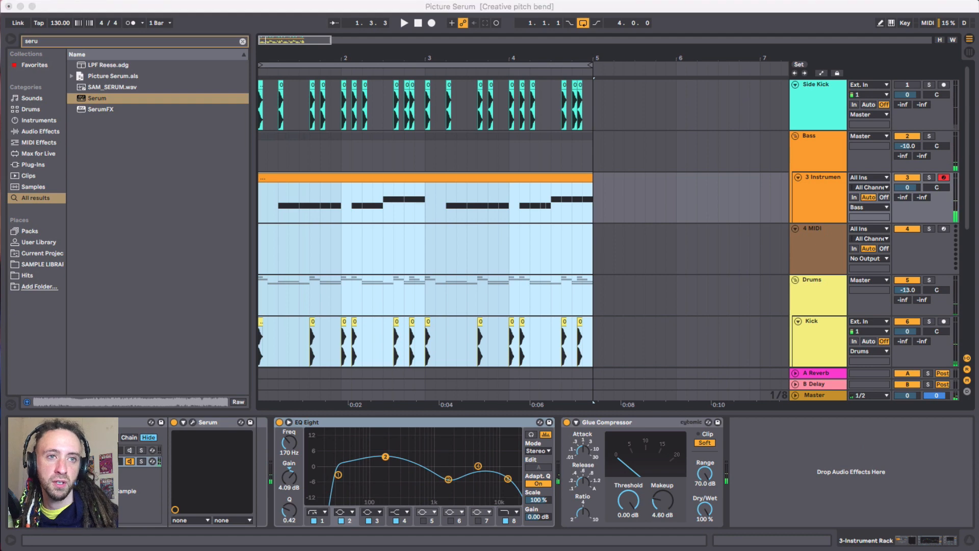
# - Preview the source image SKETI (RBG2).png, close the preview and return to Ableton Live
pyautogui.moveTo(390, 81); pyautogui.dragTo(295, 129)
pyautogui.press('space')
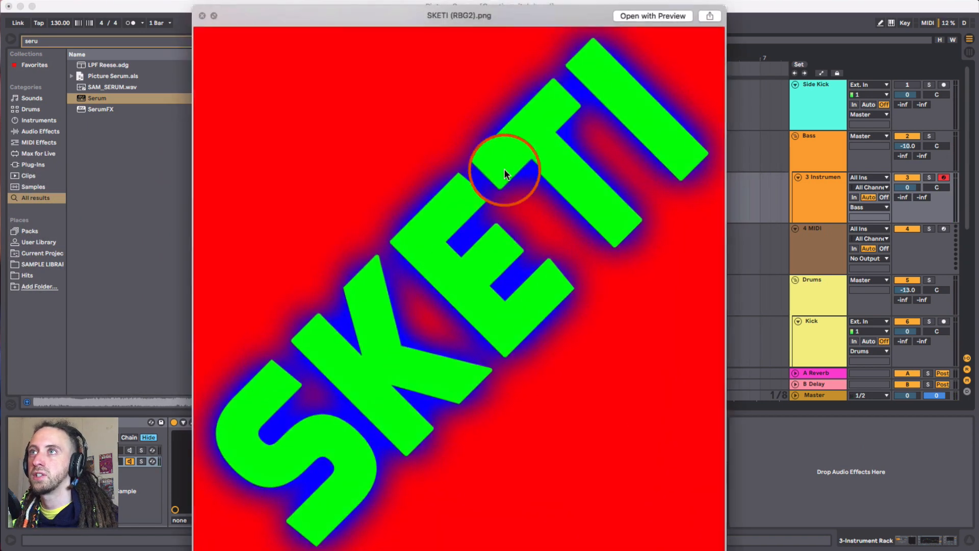
pyautogui.click(202, 15)
pyautogui.click(527, 8)
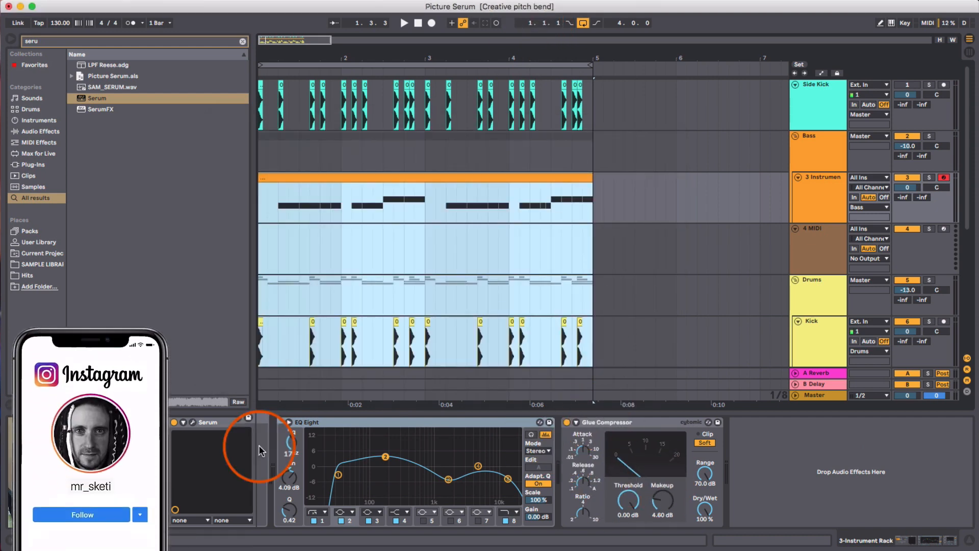
# - Reopen Serum from the 3-Instrument Rack track and inspect the LFO 1 and LFO 2 shapes
pyautogui.click(192, 422)
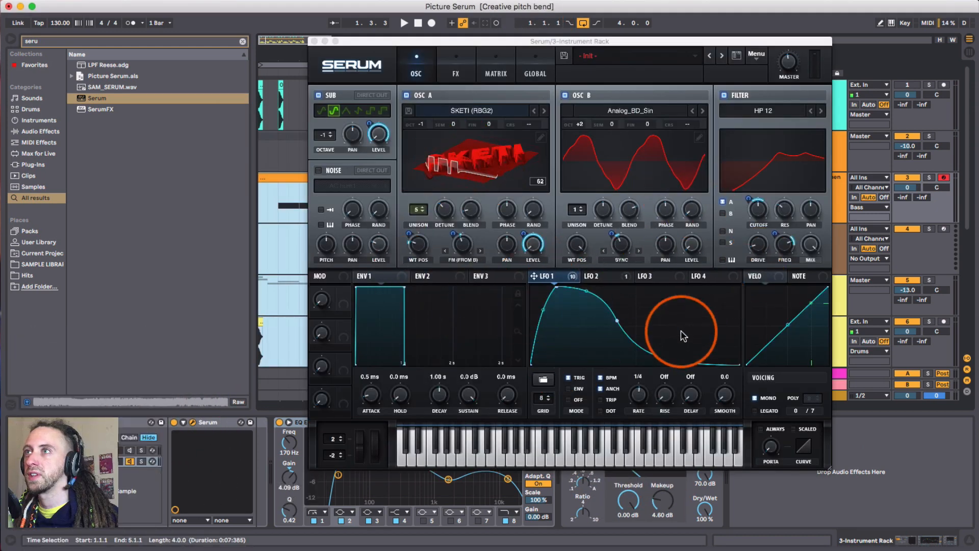
pyautogui.click(595, 276)
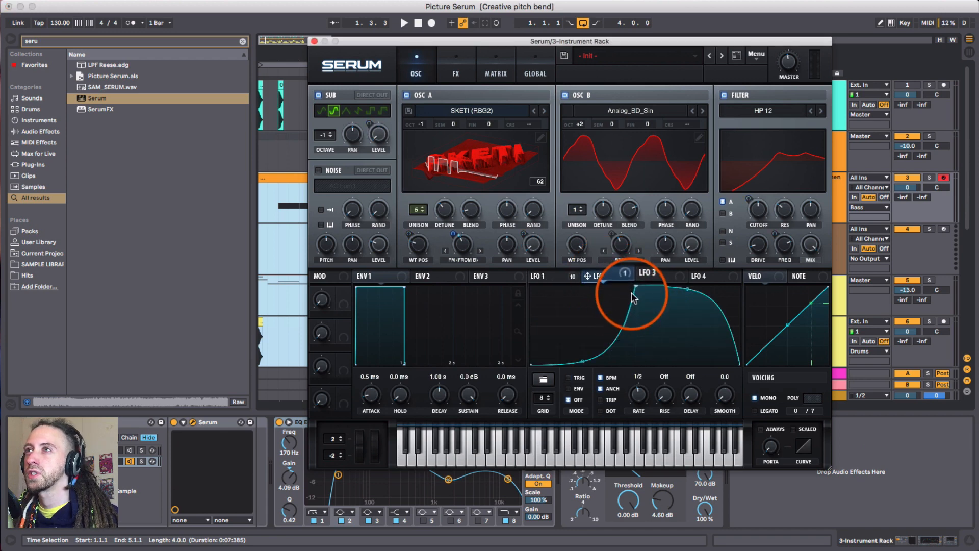
pyautogui.moveTo(634, 298); pyautogui.dragTo(457, 258)
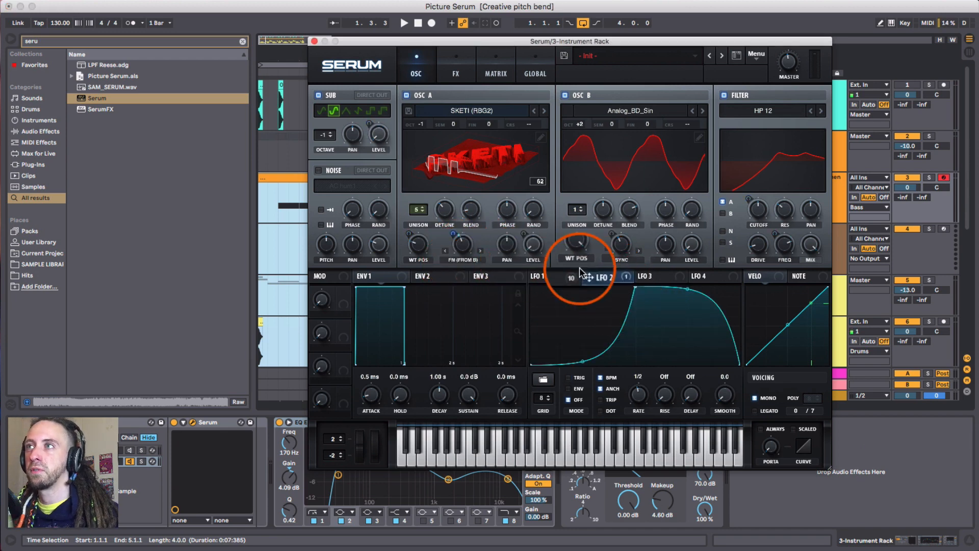